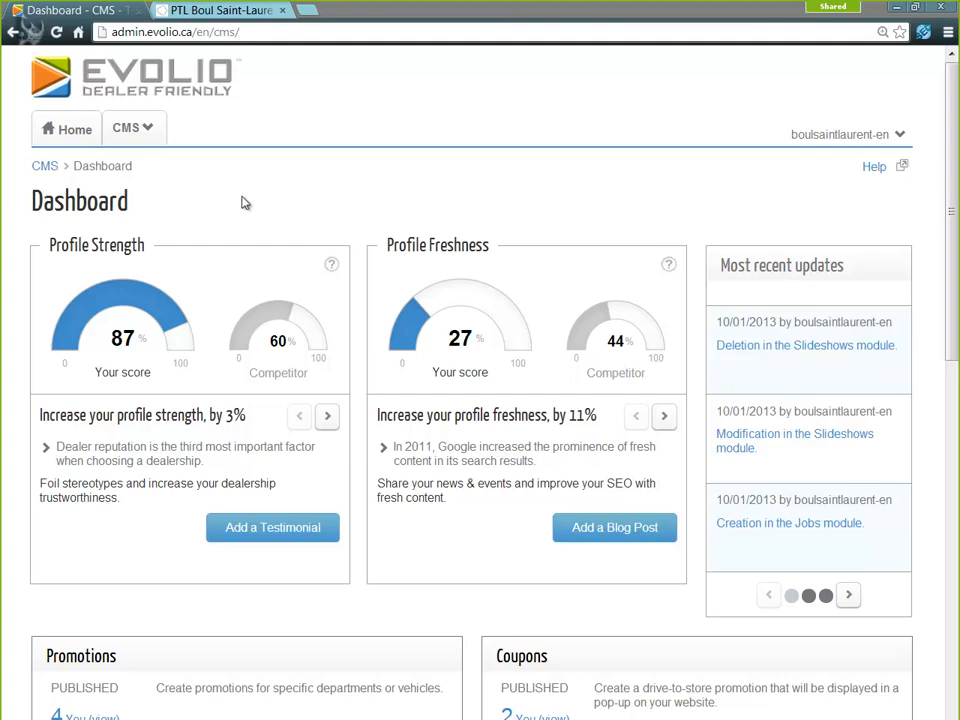
Open the CMS Slideshow module and start adding a new slide
left_click(146, 139)
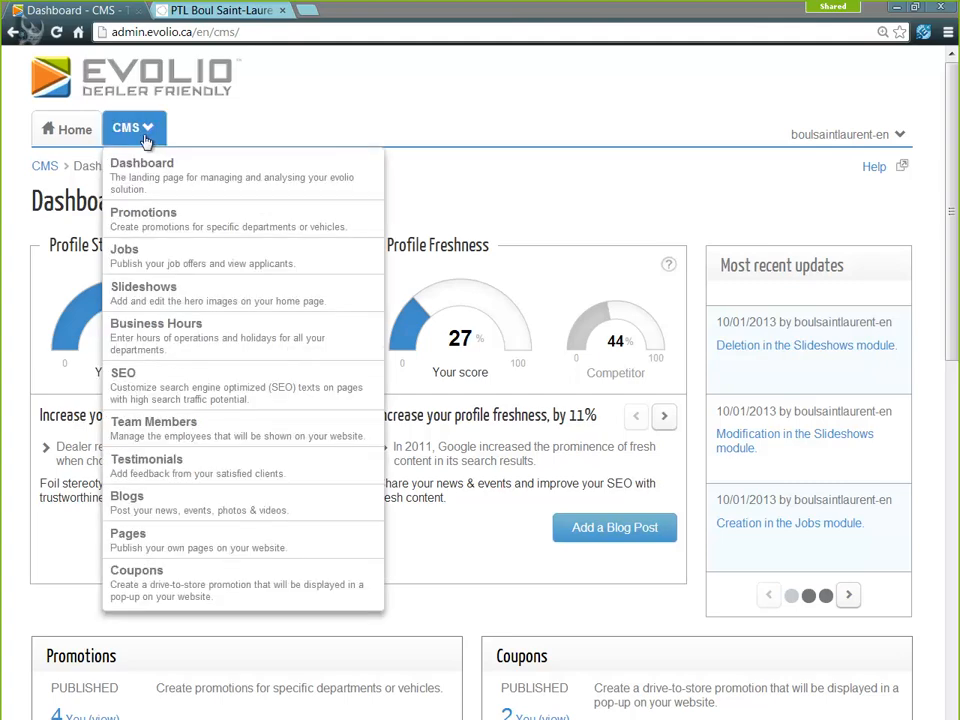
left_click(137, 295)
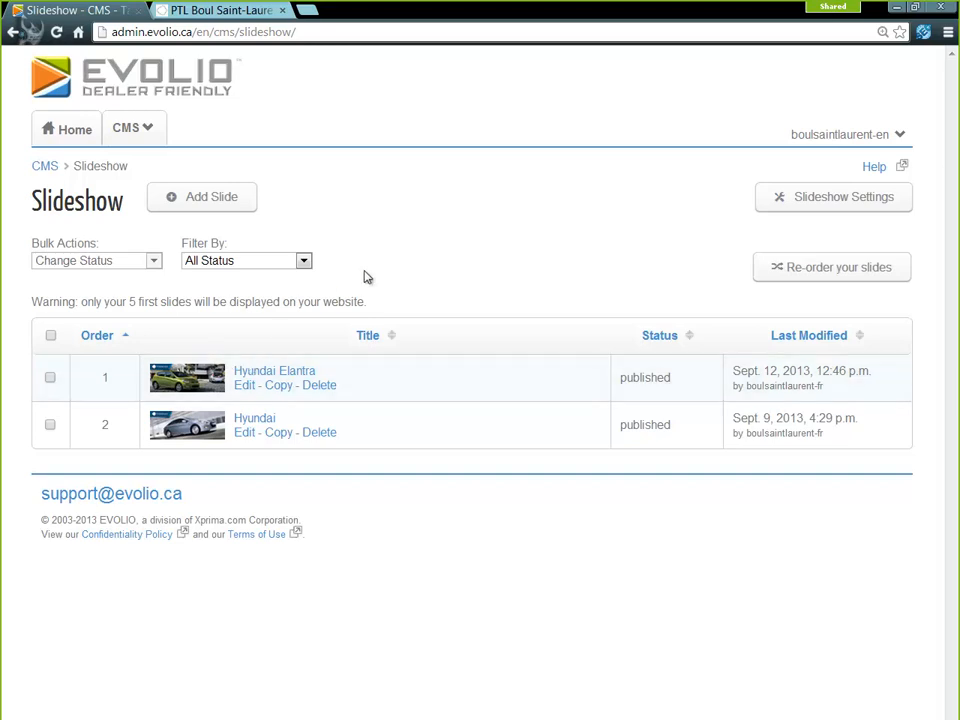
left_click(187, 202)
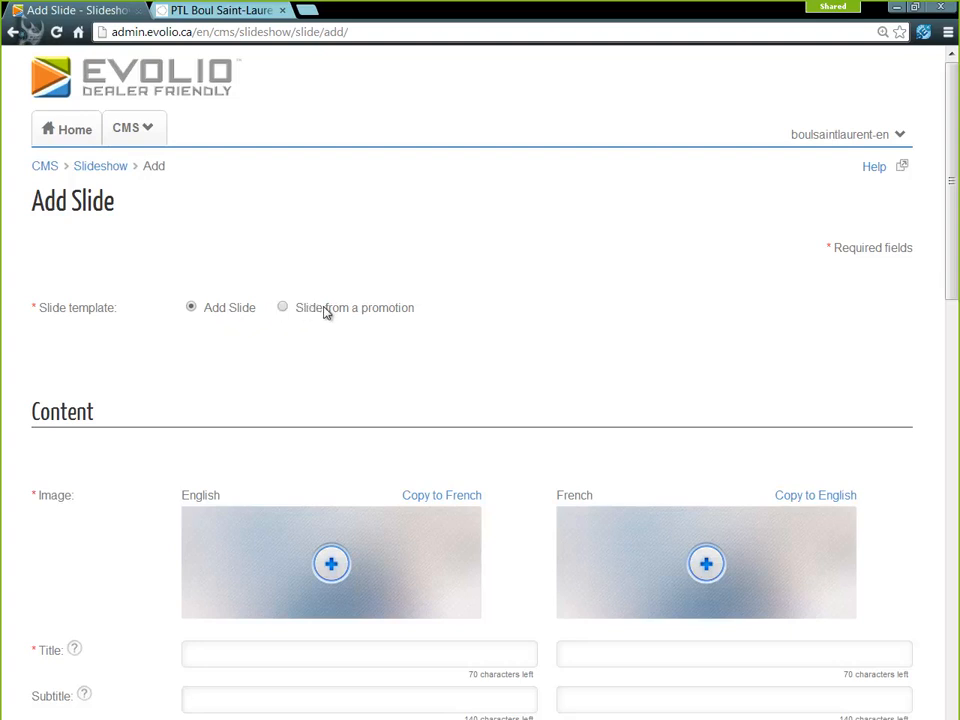
Load Hyundai-Elantra-2012-1.jpg from the computer's Automobiles folder as the slide's English image
scroll(325, 312, "down", 1)
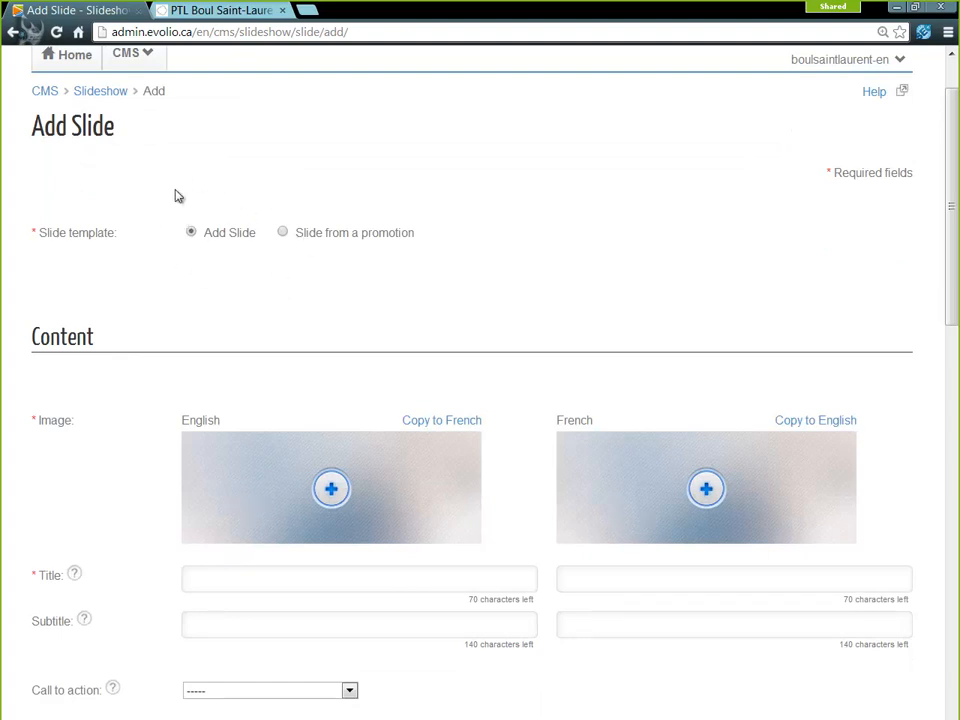
scroll(210, 225, "down", 1)
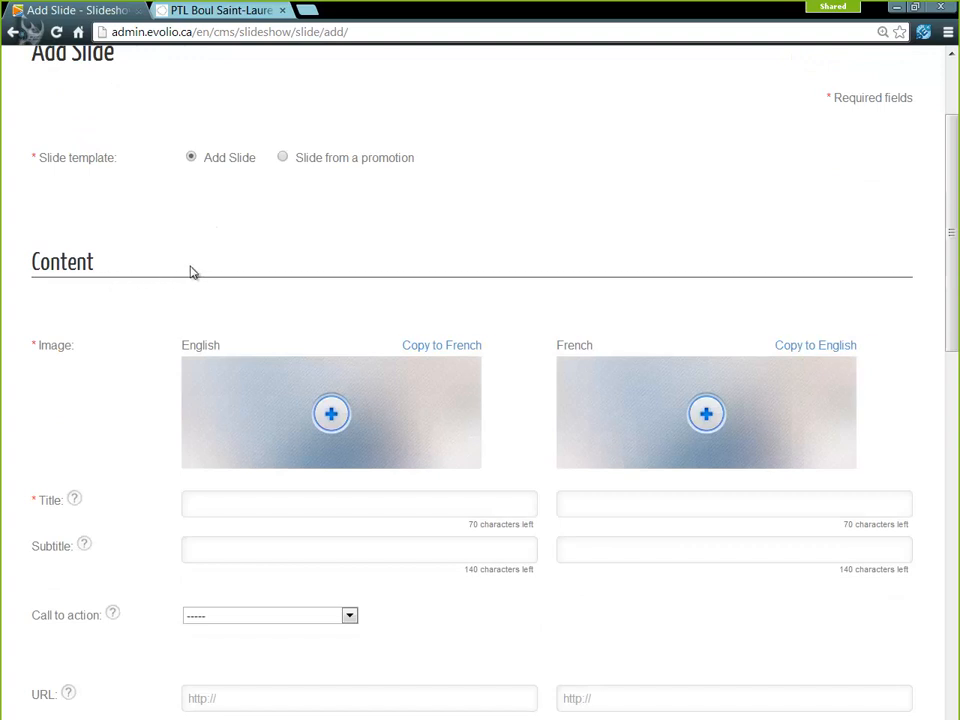
left_click(330, 414)
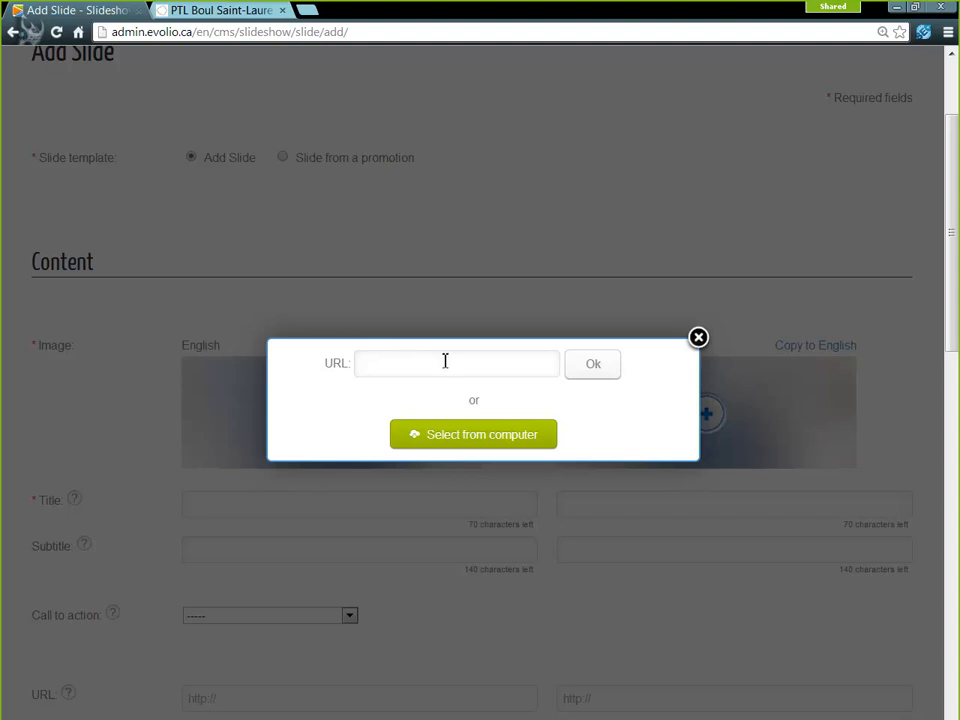
left_click(480, 440)
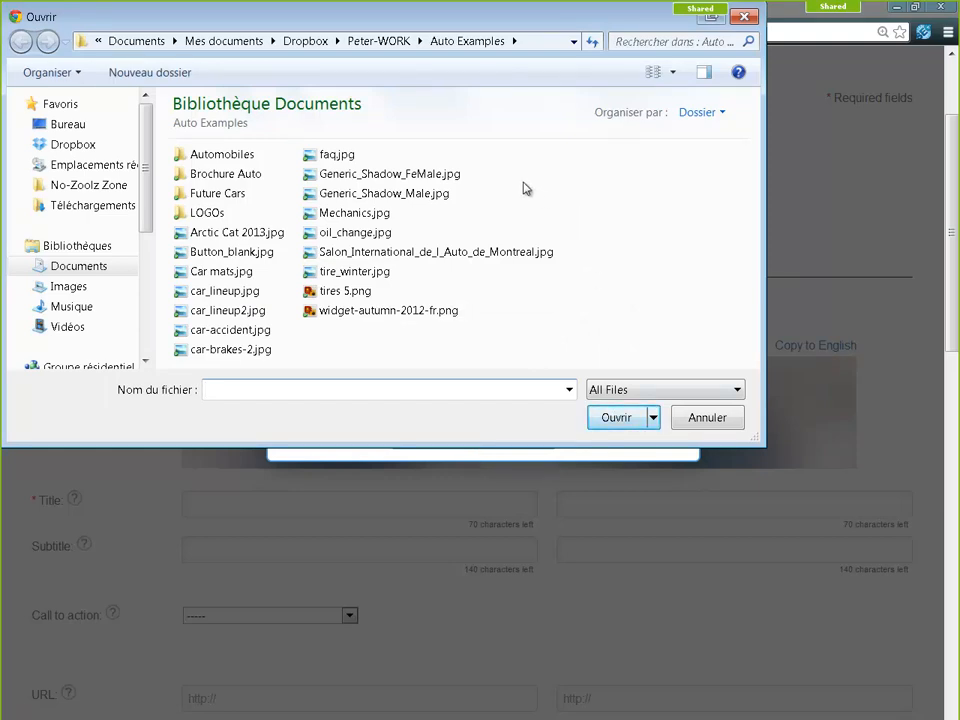
double_click(213, 157)
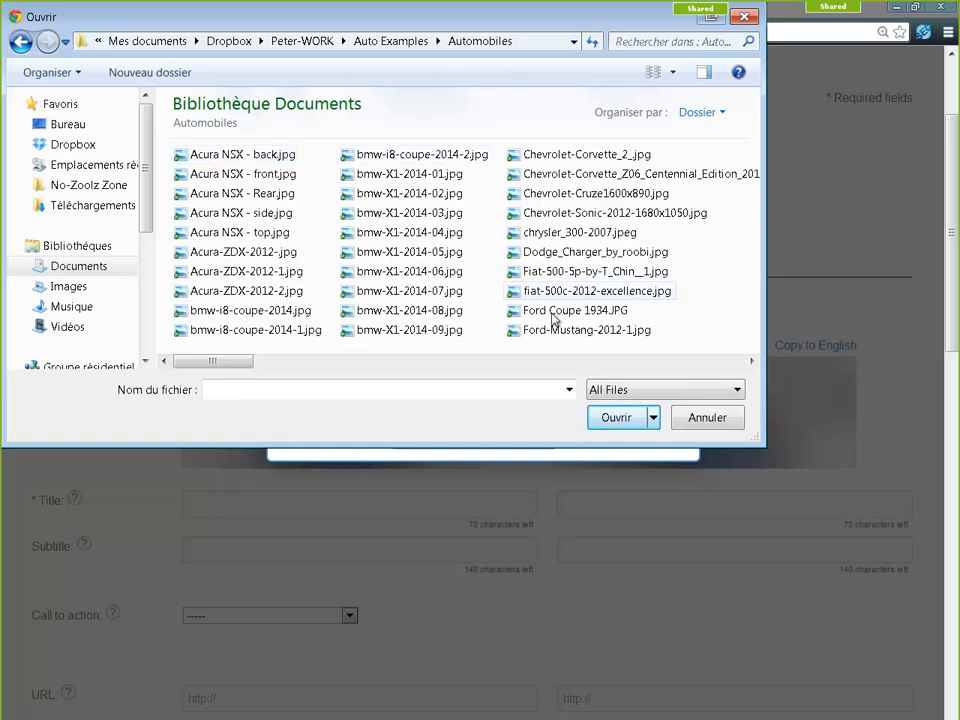
left_click(602, 362)
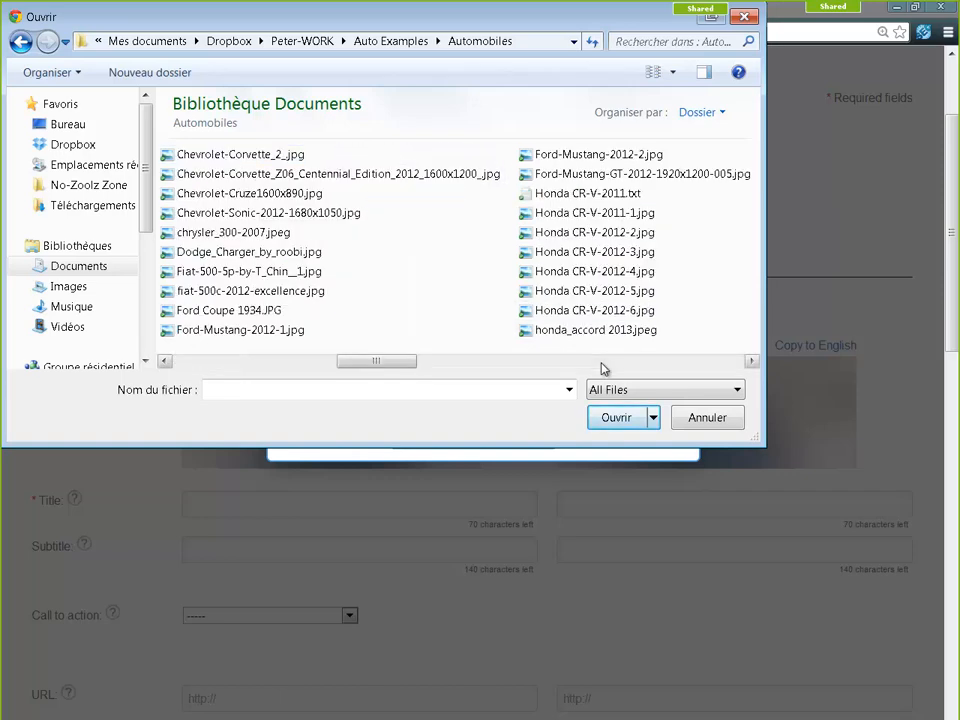
left_click(602, 362)
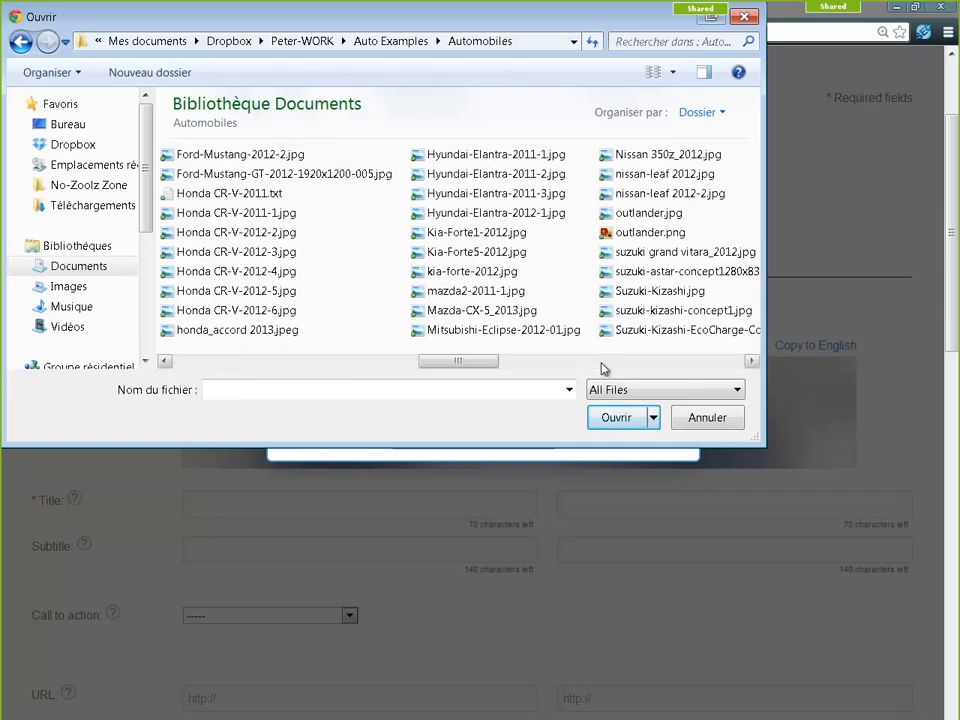
double_click(475, 215)
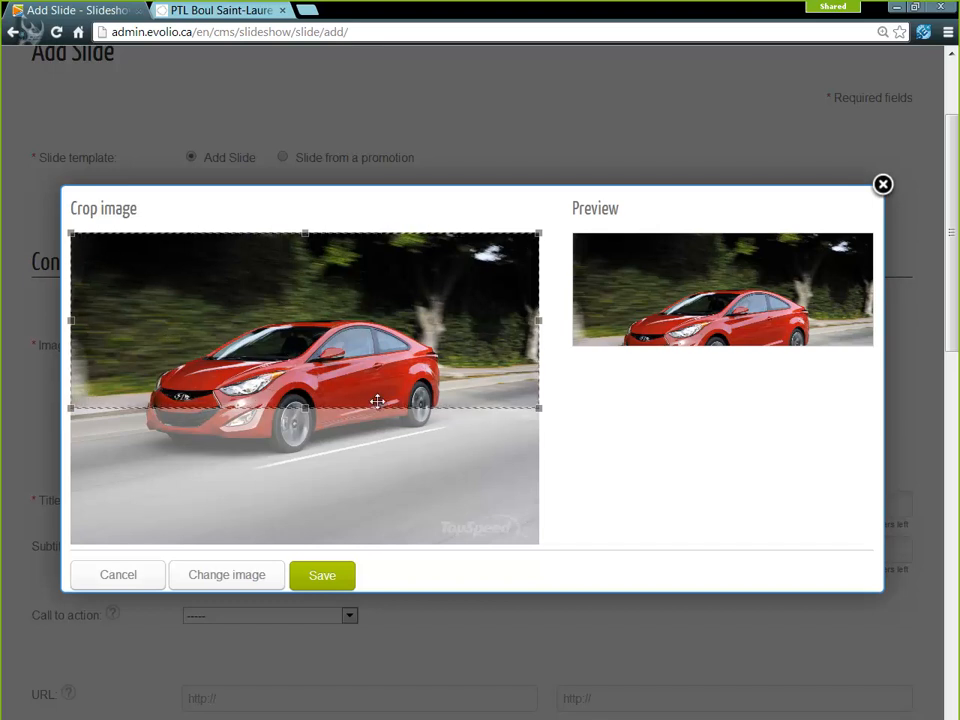
Crop the English image closely around the red car, save the crop, and copy the image to the French version
left_click_drag(278, 313, 283, 379)
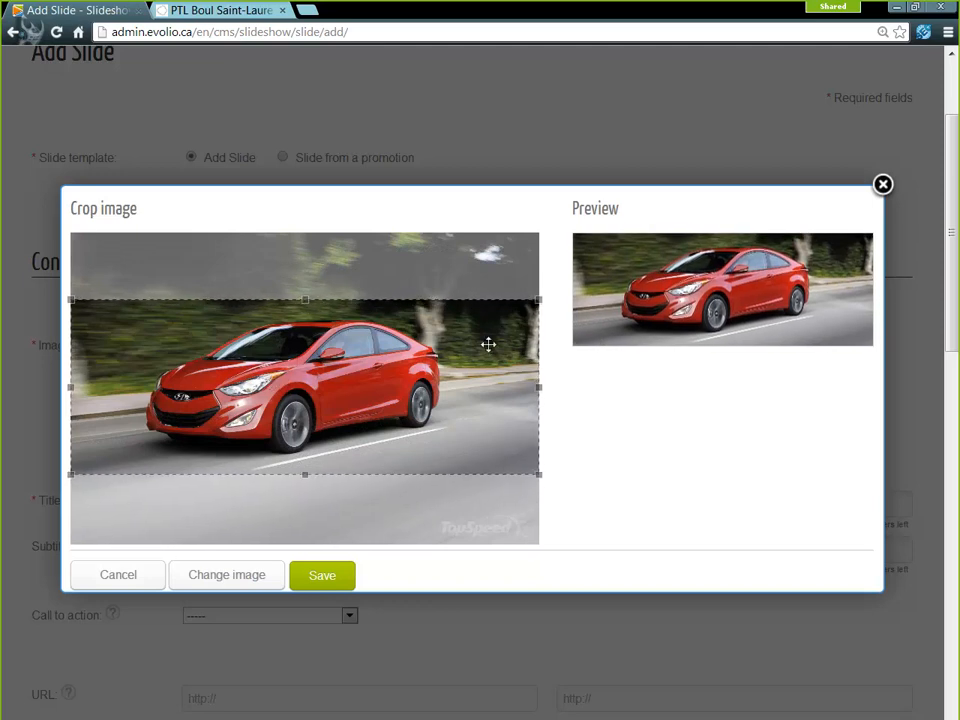
left_click_drag(536, 299, 470, 325)
left_click_drag(263, 385, 297, 372)
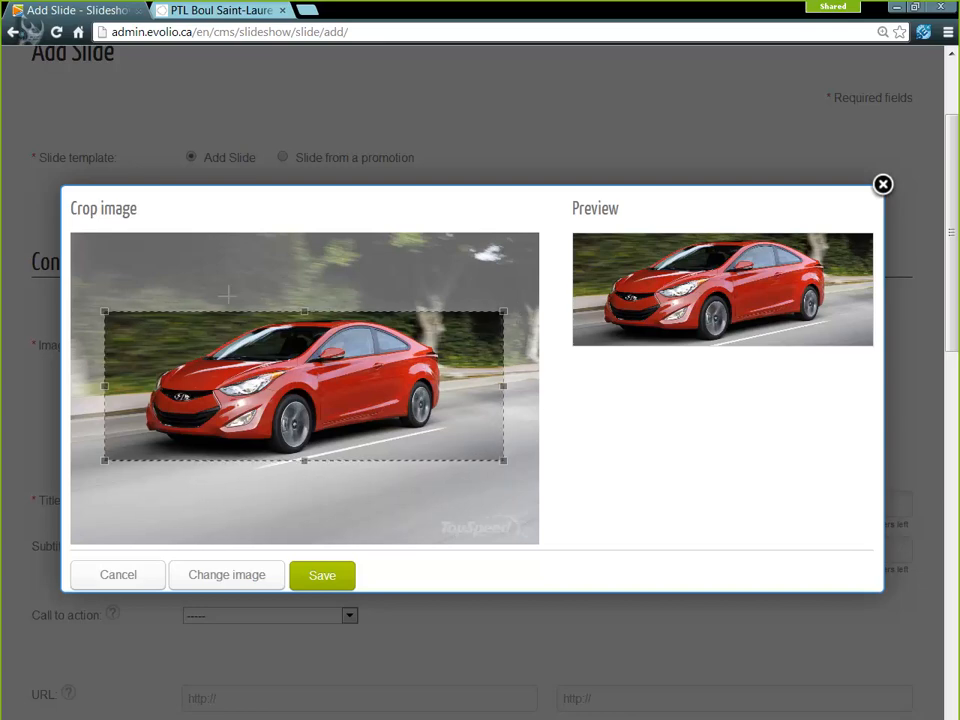
left_click(320, 578)
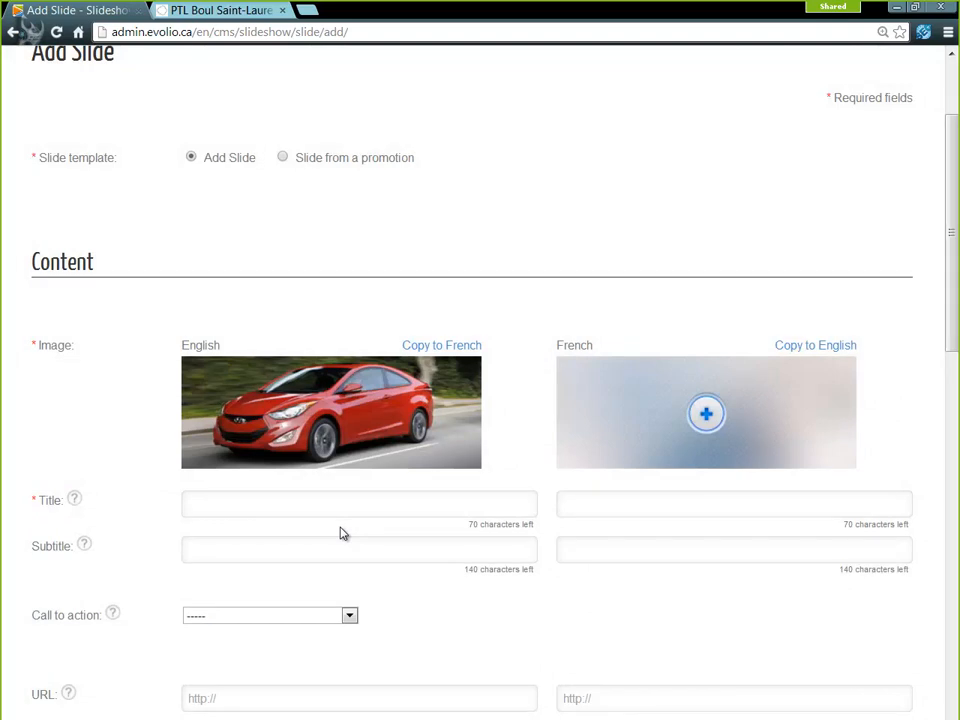
scroll(340, 533, "down", 3)
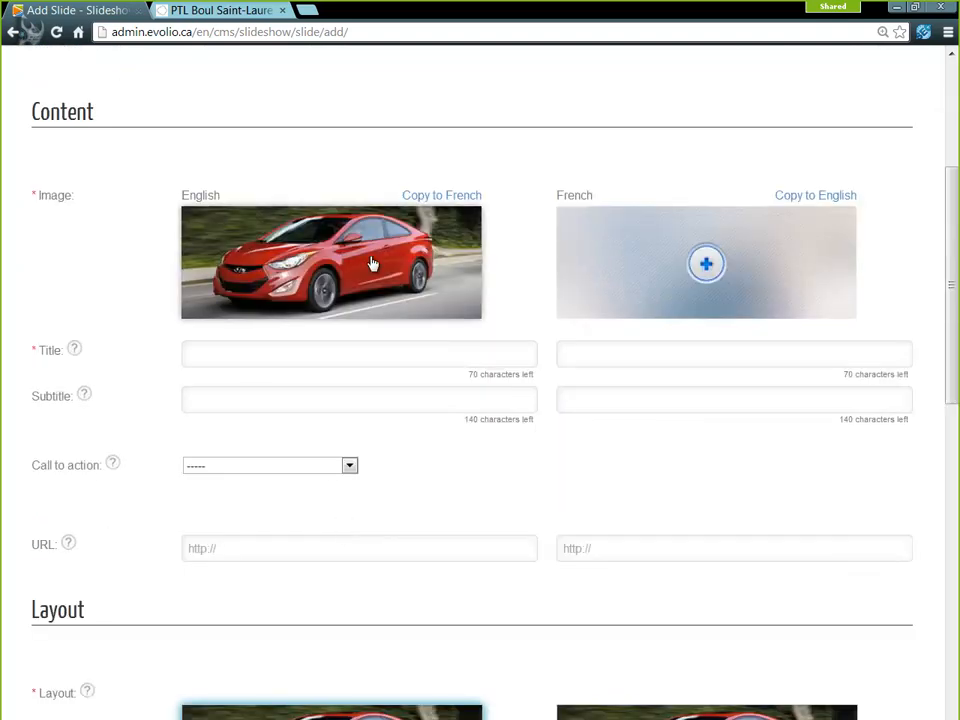
left_click(444, 198)
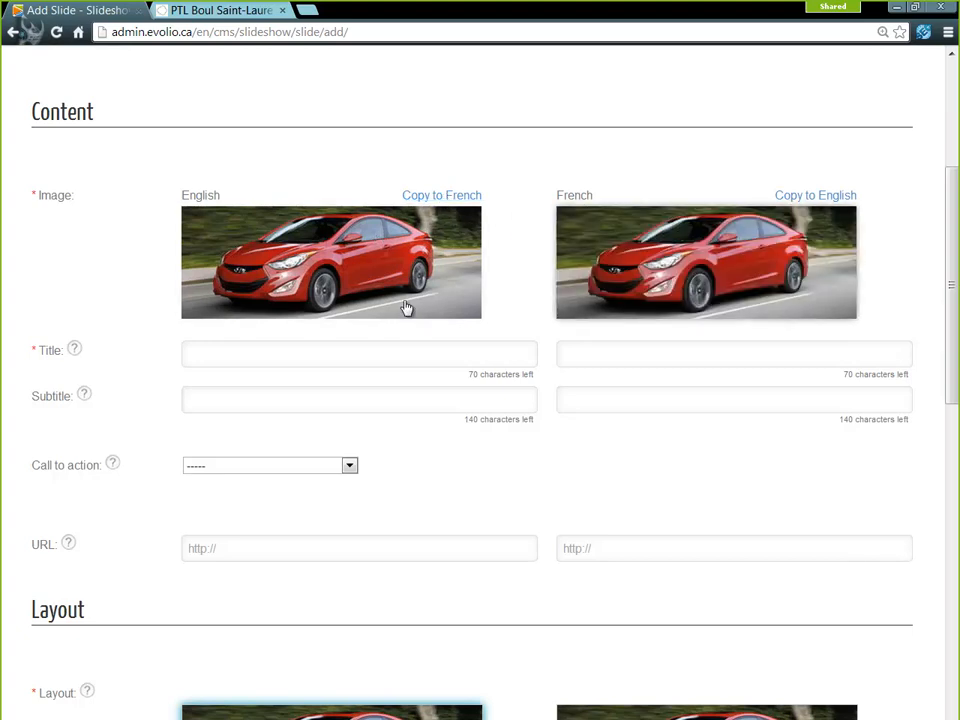
Enter the English title "Hyundai Elantra 2013" and the English subtitle "Come see the new Elantra"
left_click(257, 355)
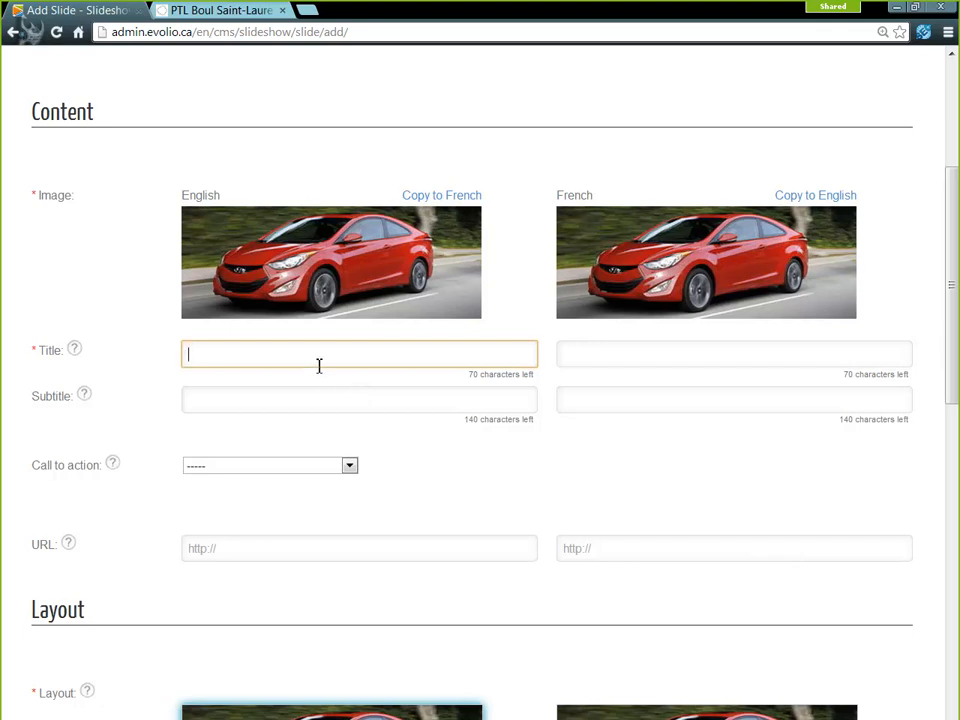
type("Hy")
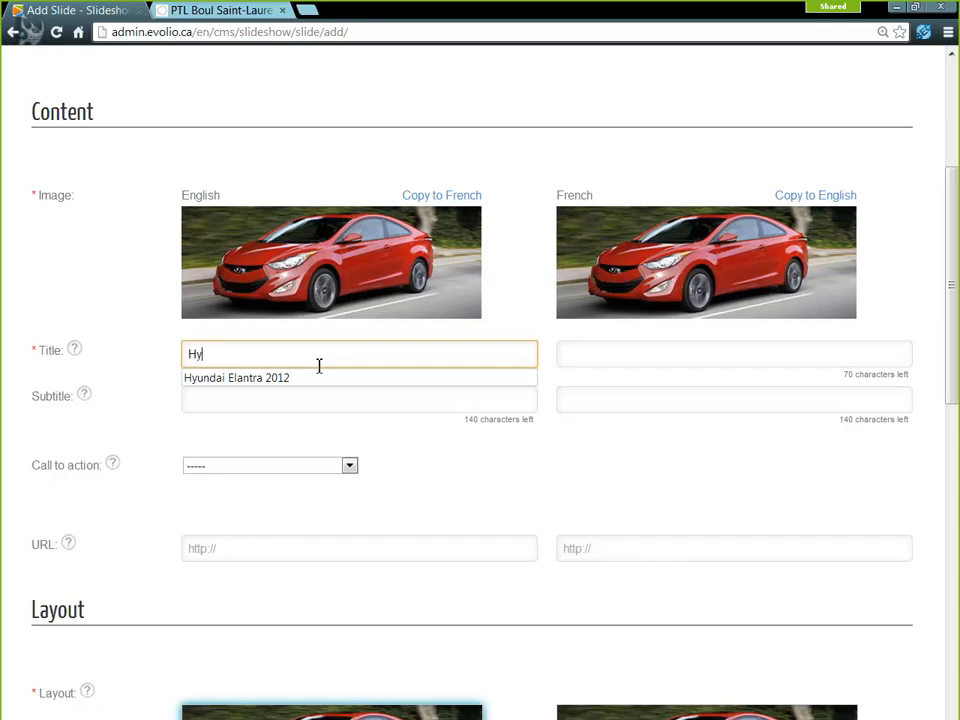
type("undai Elantra 2013")
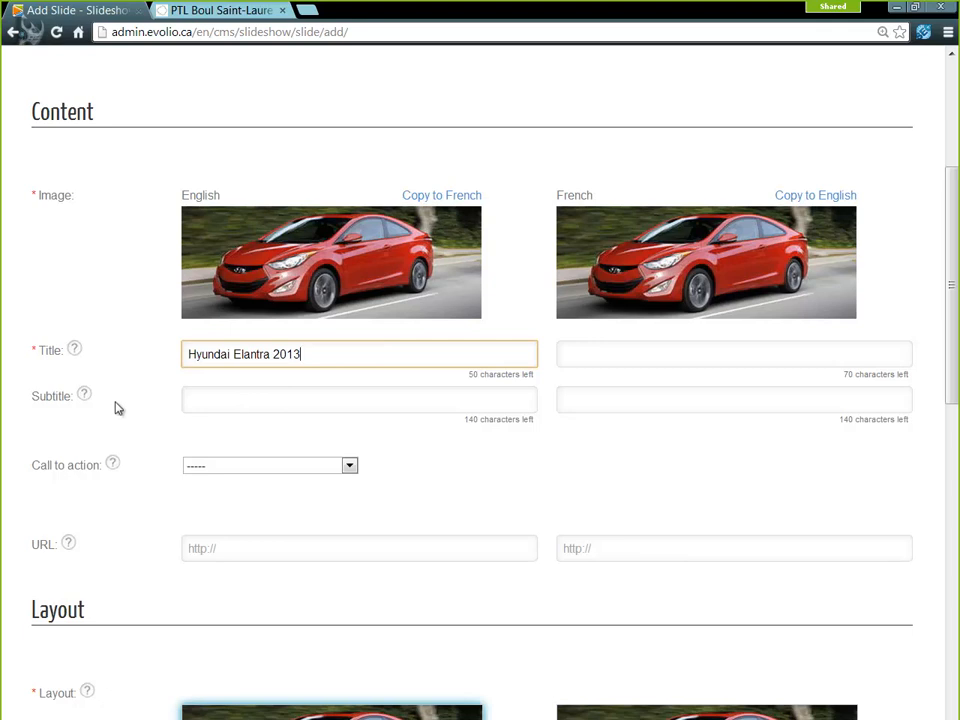
left_click(249, 403)
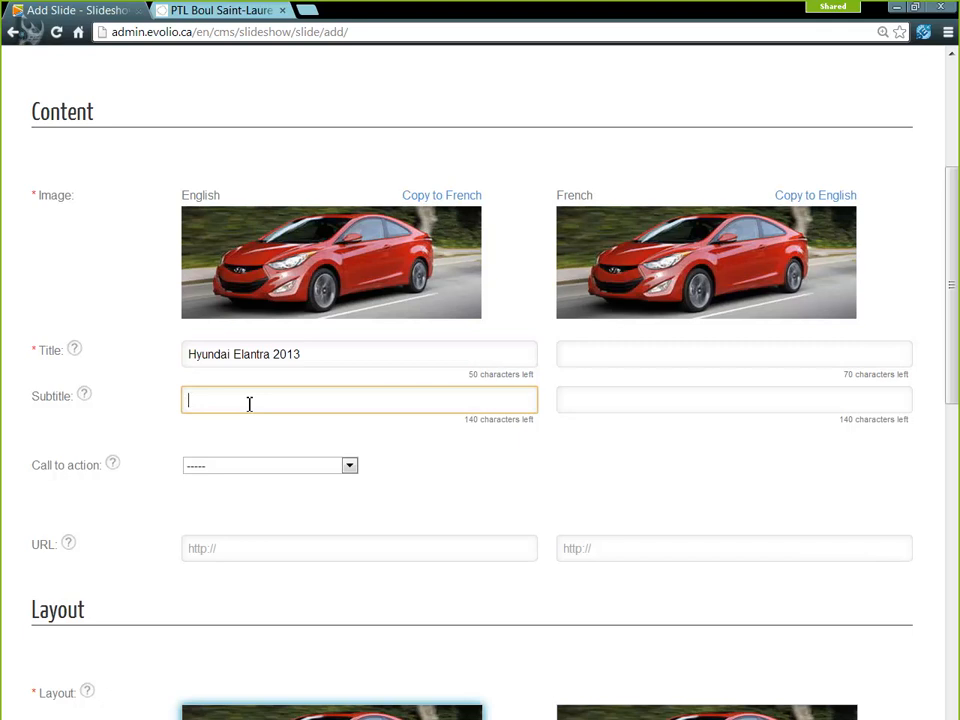
type("Come see the new Elantra")
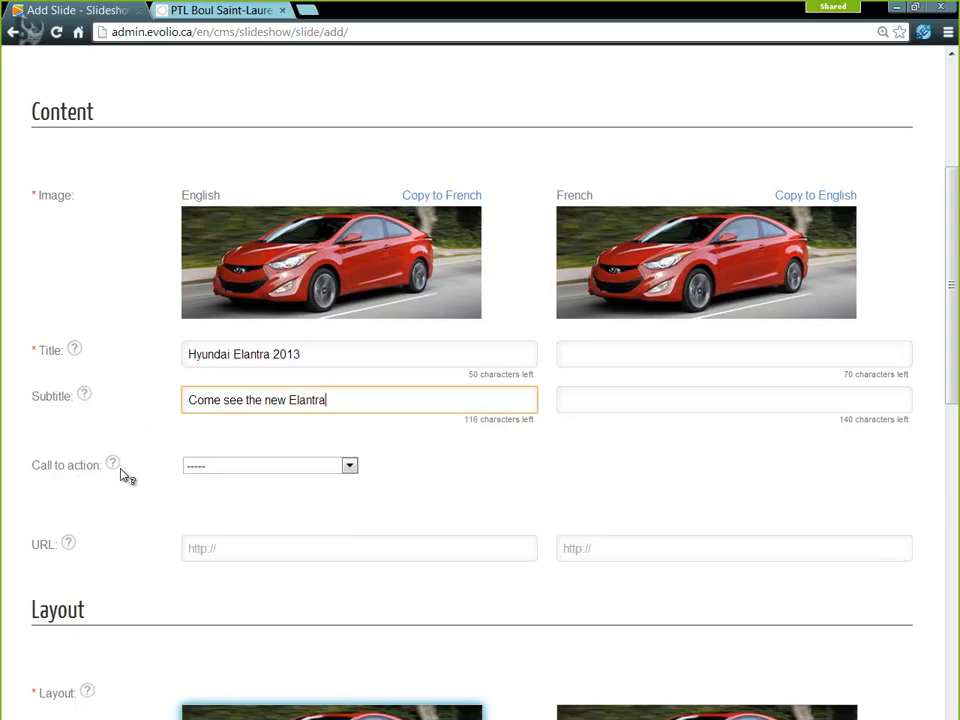
left_click(431, 463)
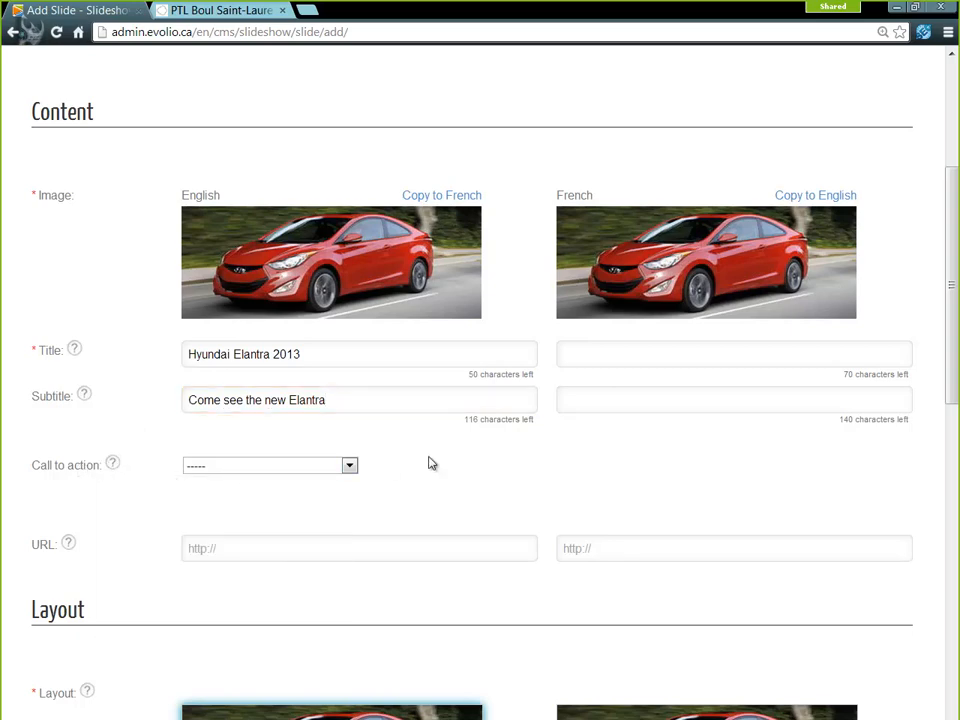
Set the call to action to "Create your own call to action" with the English text "Book an Appointment"
scroll(431, 463, "down", 1)
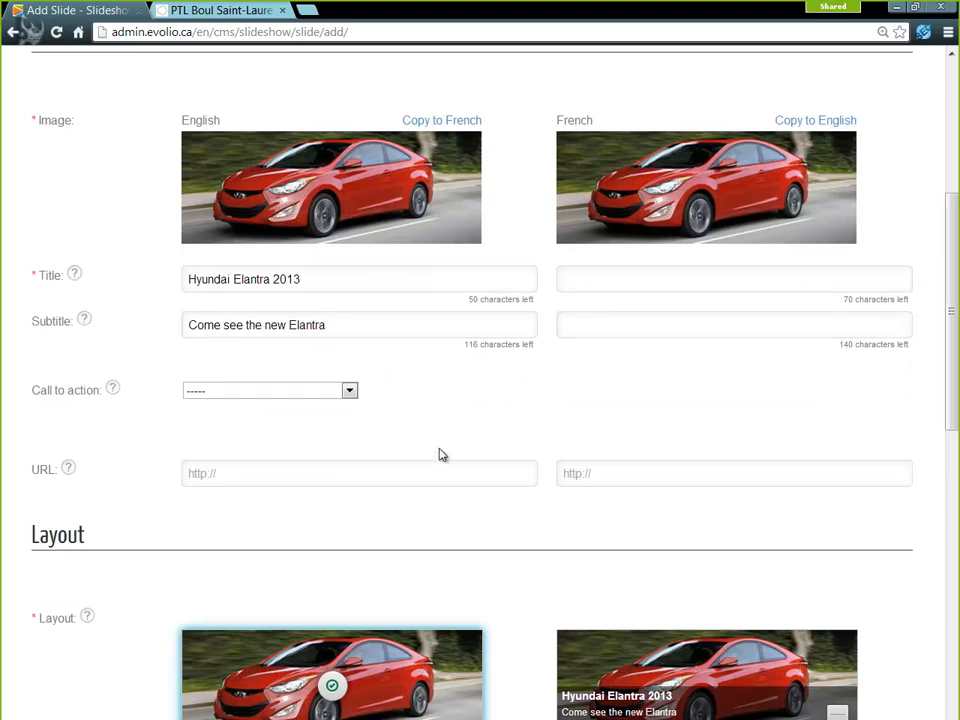
left_click(307, 398)
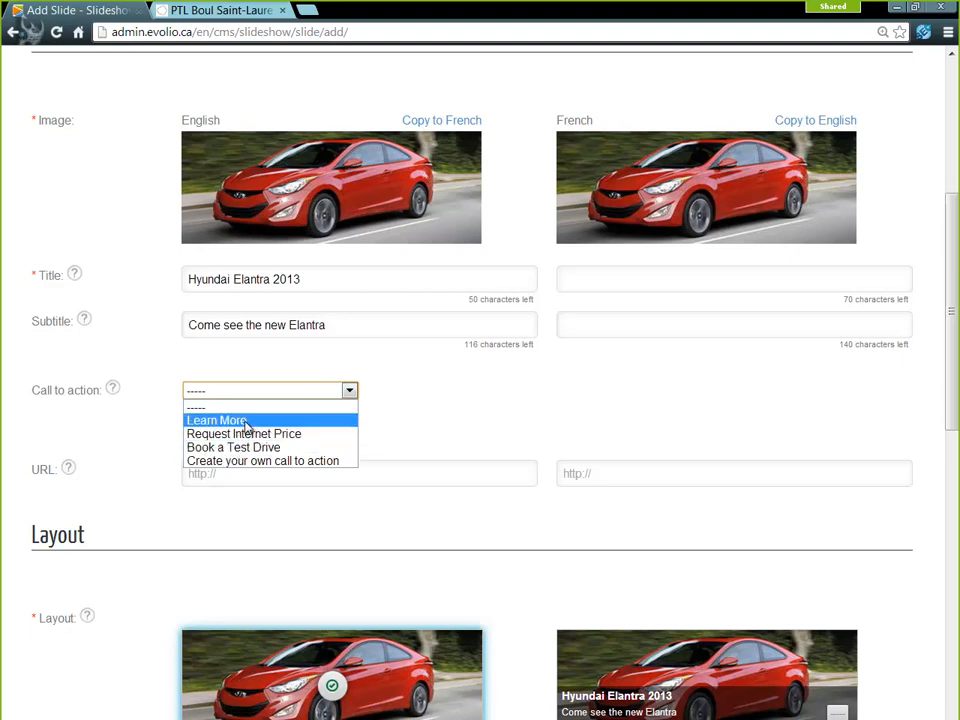
left_click(279, 462)
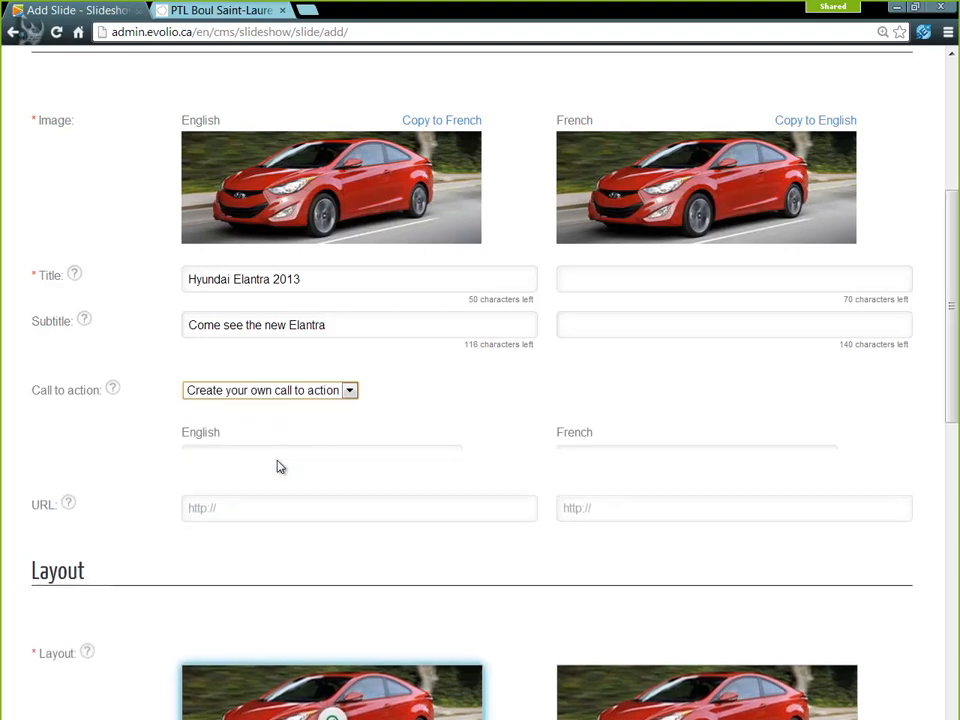
left_click(214, 458)
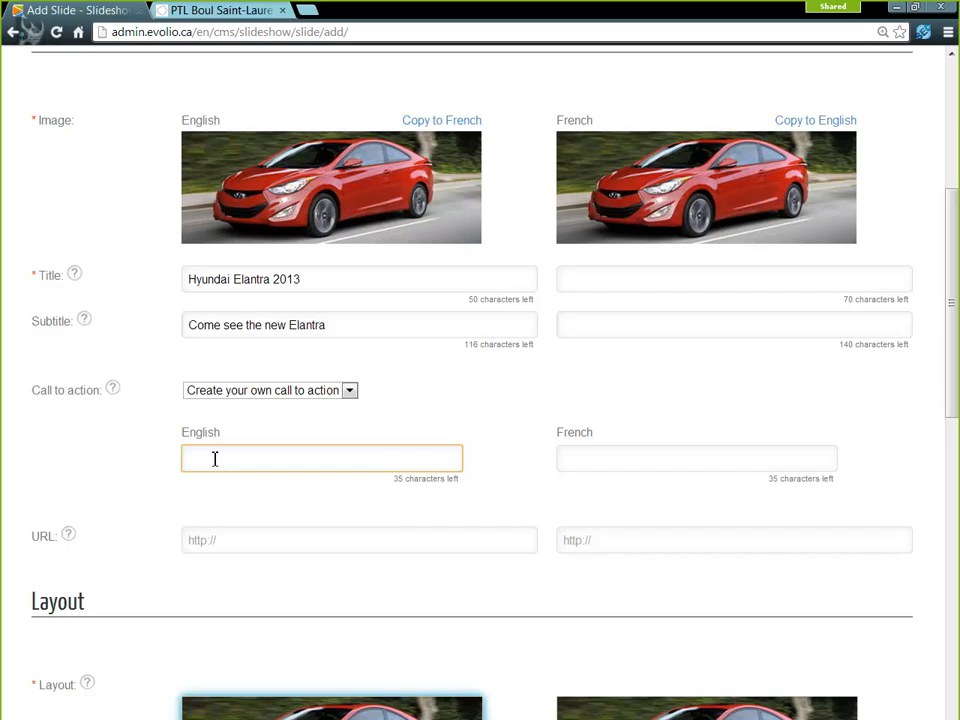
type("Book an Appointment")
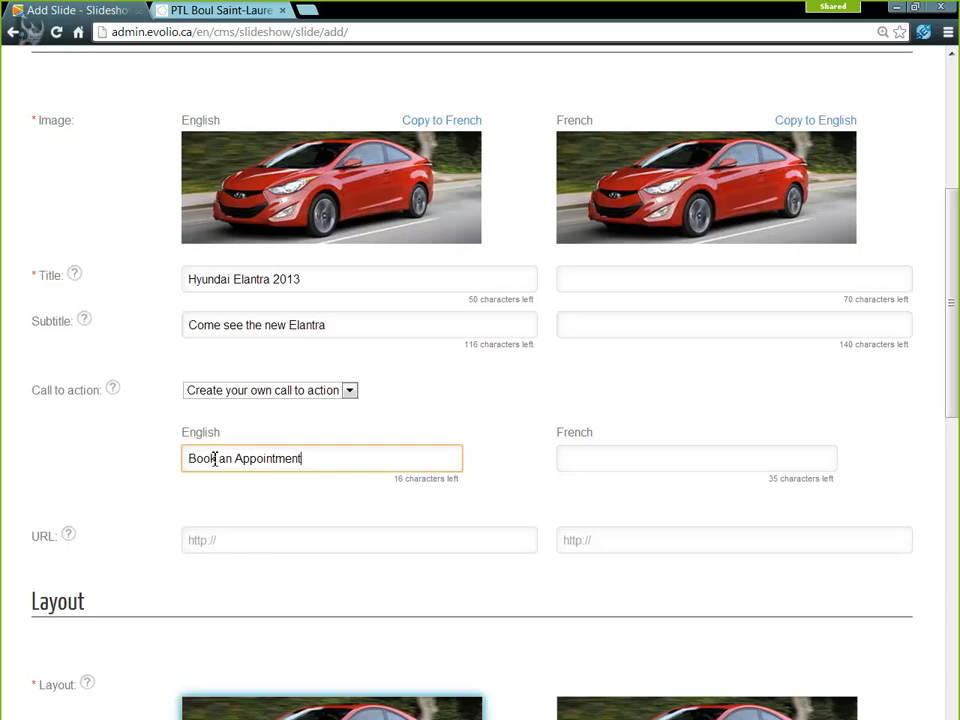
Switch to the PTL Boul Saint-Laurent website and open the 2013 Hyundai Elantra new-vehicle page
scroll(215, 458, "down", 3)
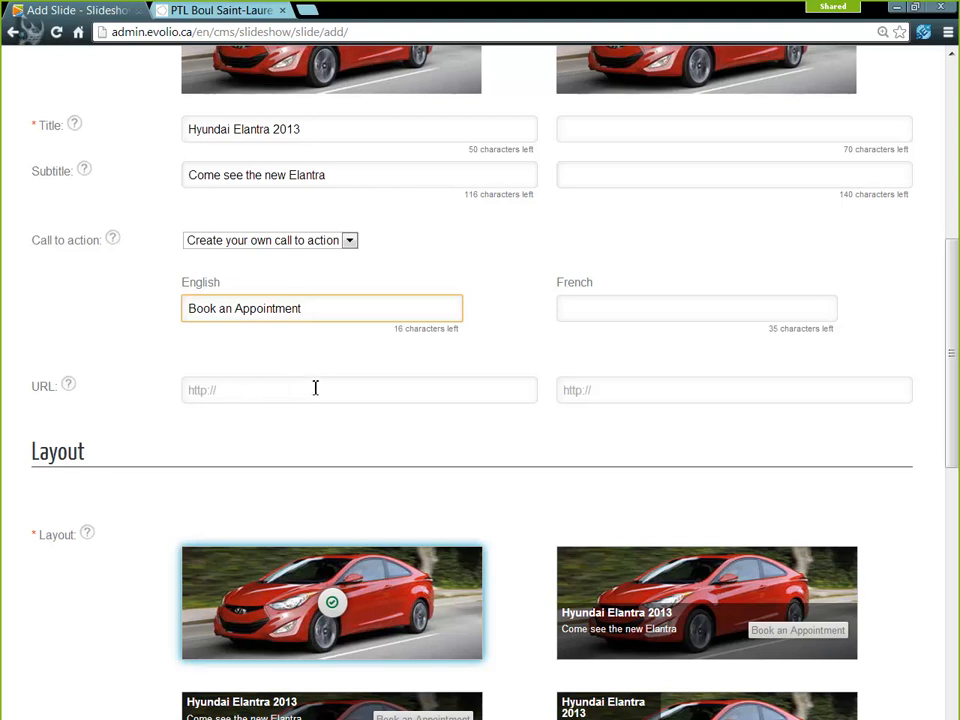
left_click(203, 14)
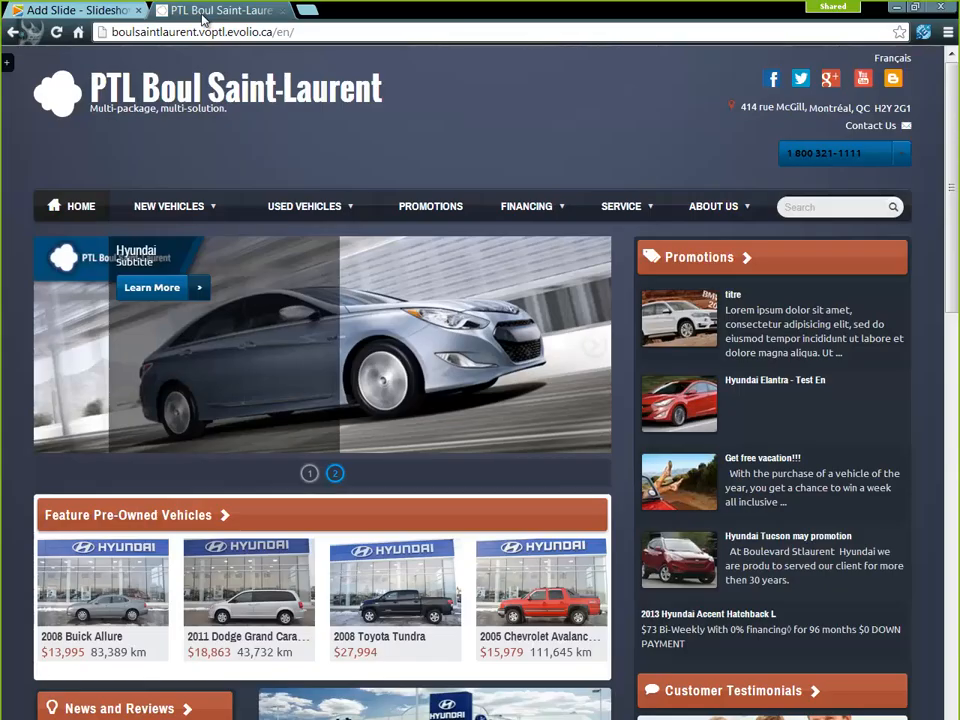
mouse_move(147, 211)
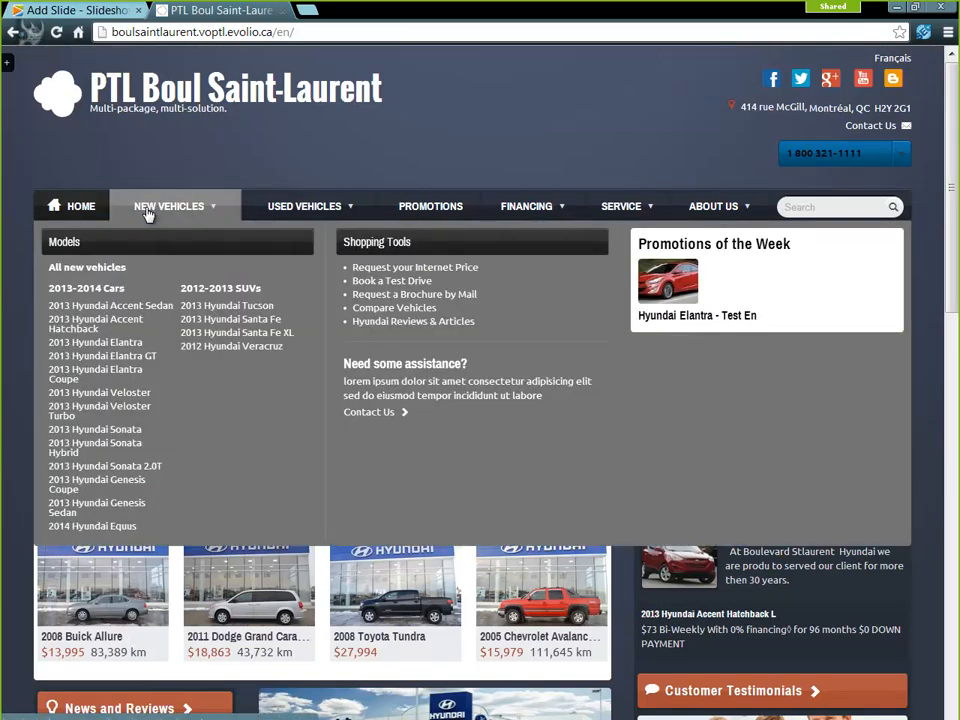
left_click(102, 346)
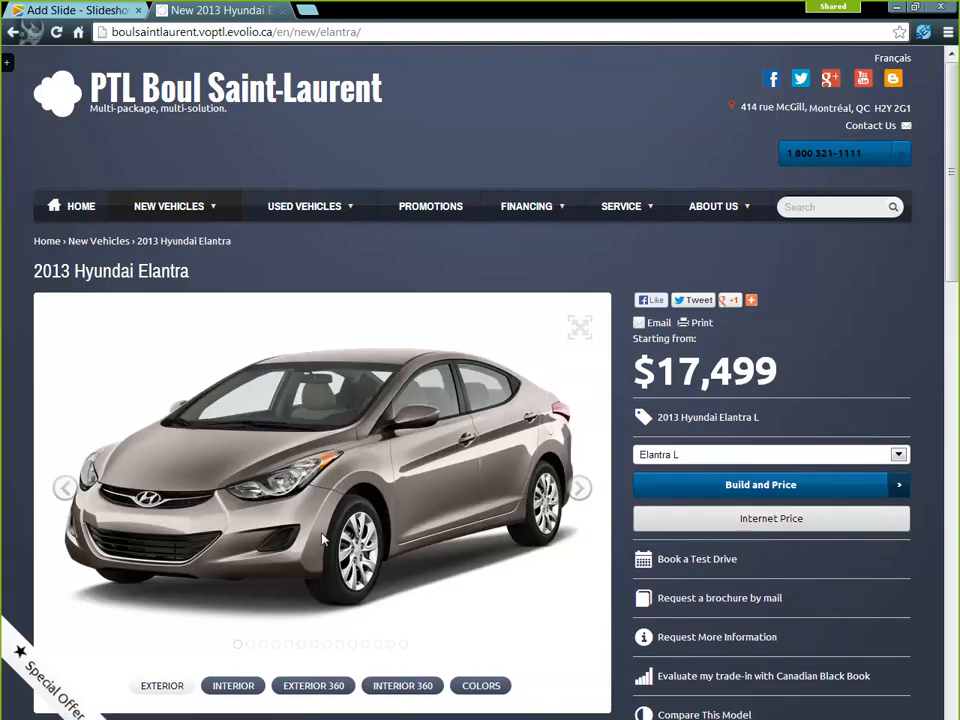
scroll(392, 449, "down", 3)
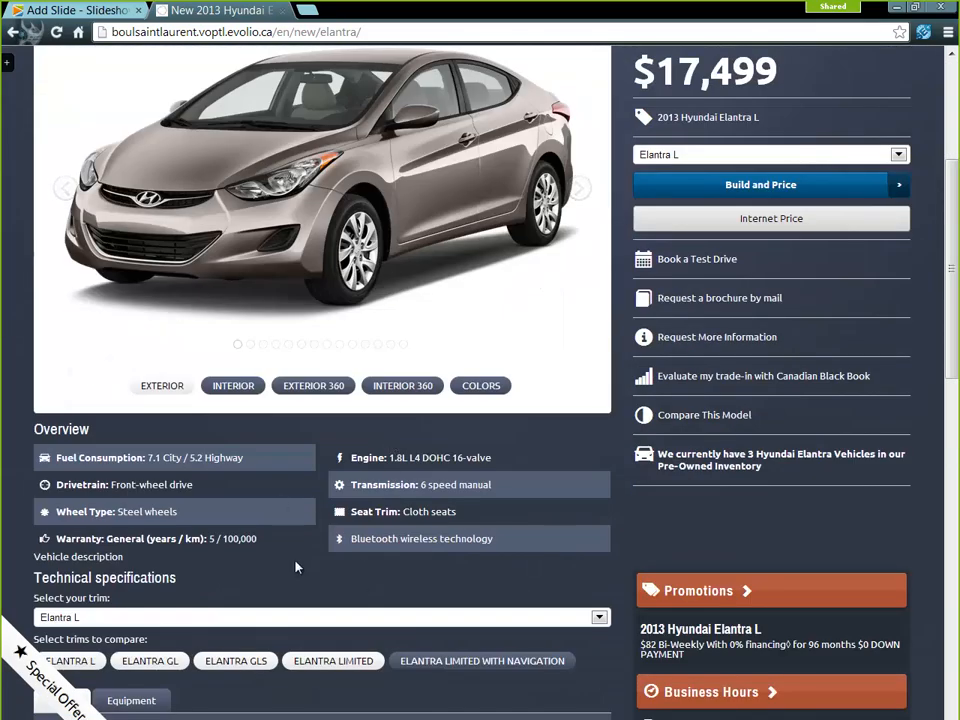
scroll(295, 567, "up", 3)
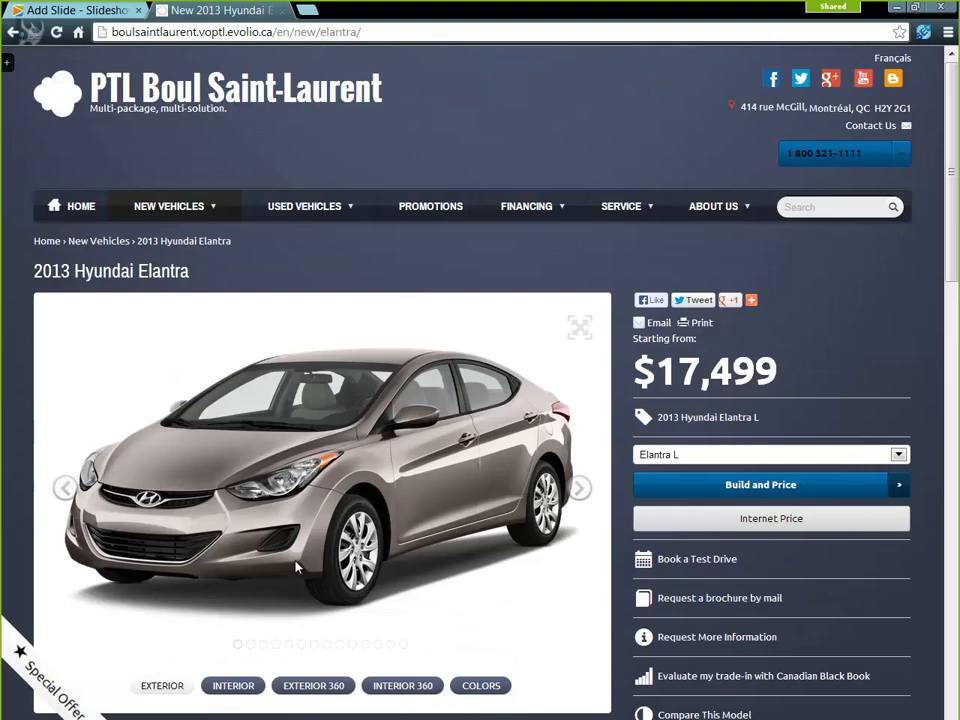
Copy the 2013 Hyundai Elantra page's address and paste it as the slide's English URL in the Evolio CMS
left_click(203, 30)
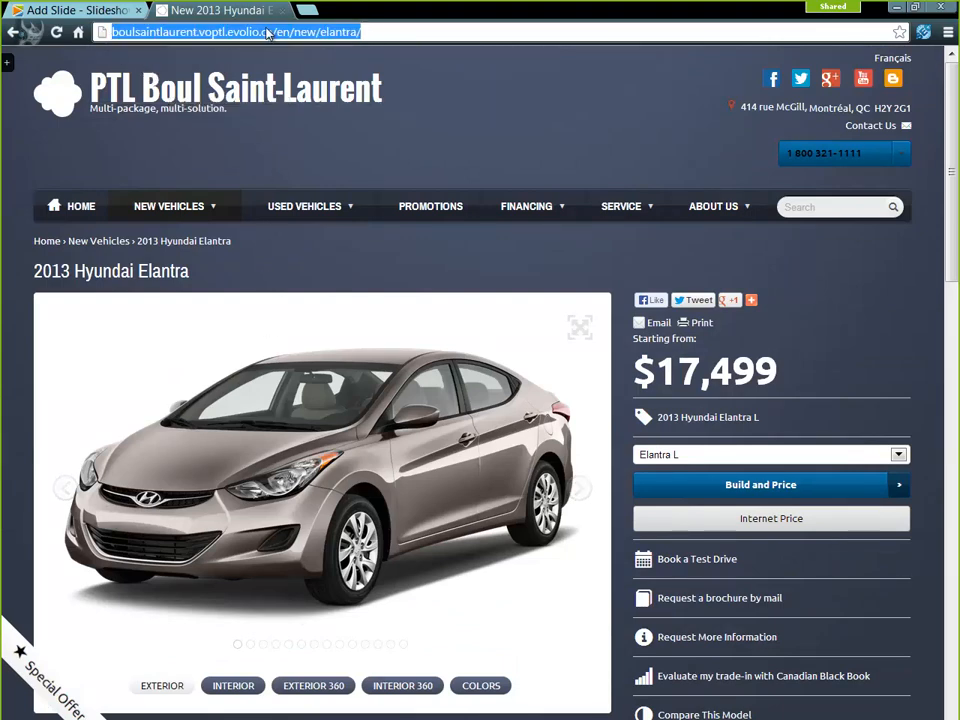
right_click(200, 31)
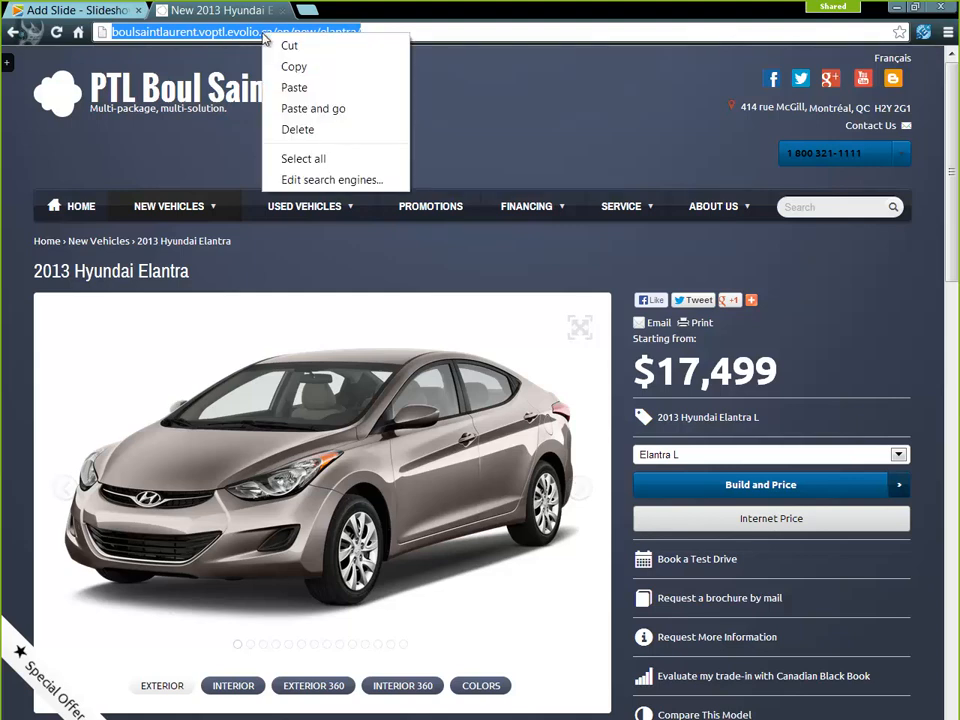
left_click(292, 67)
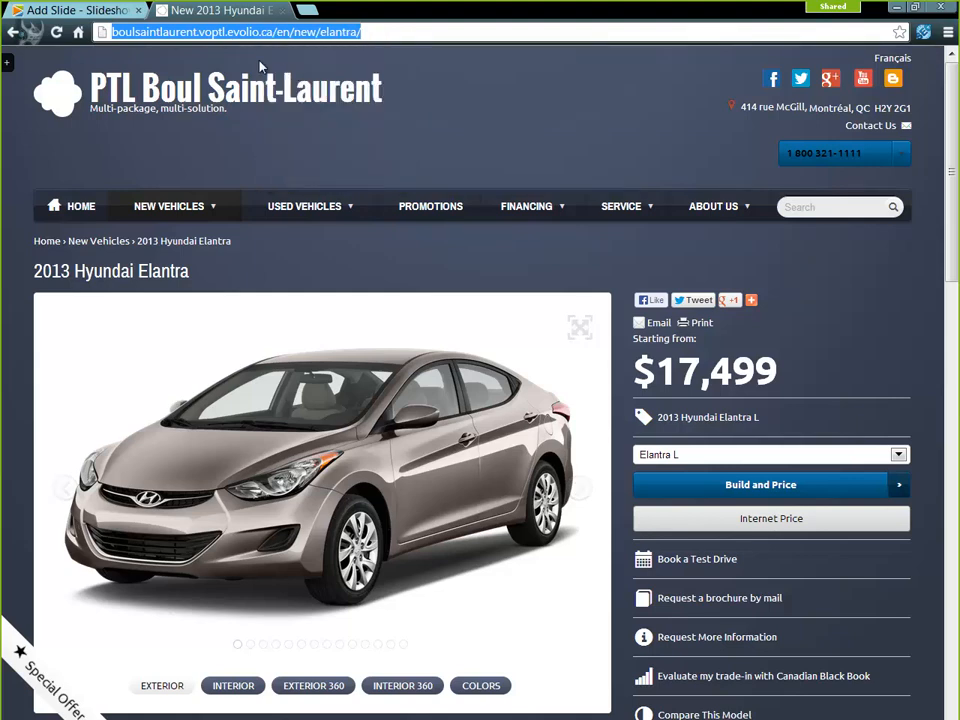
left_click(83, 10)
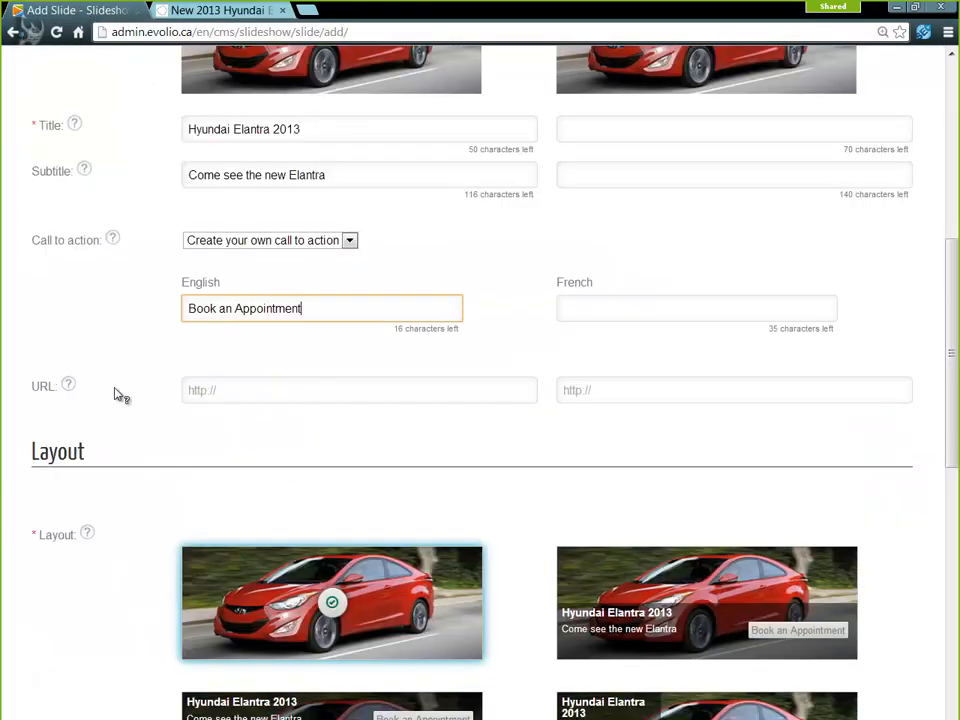
left_click(235, 391)
right_click(235, 392)
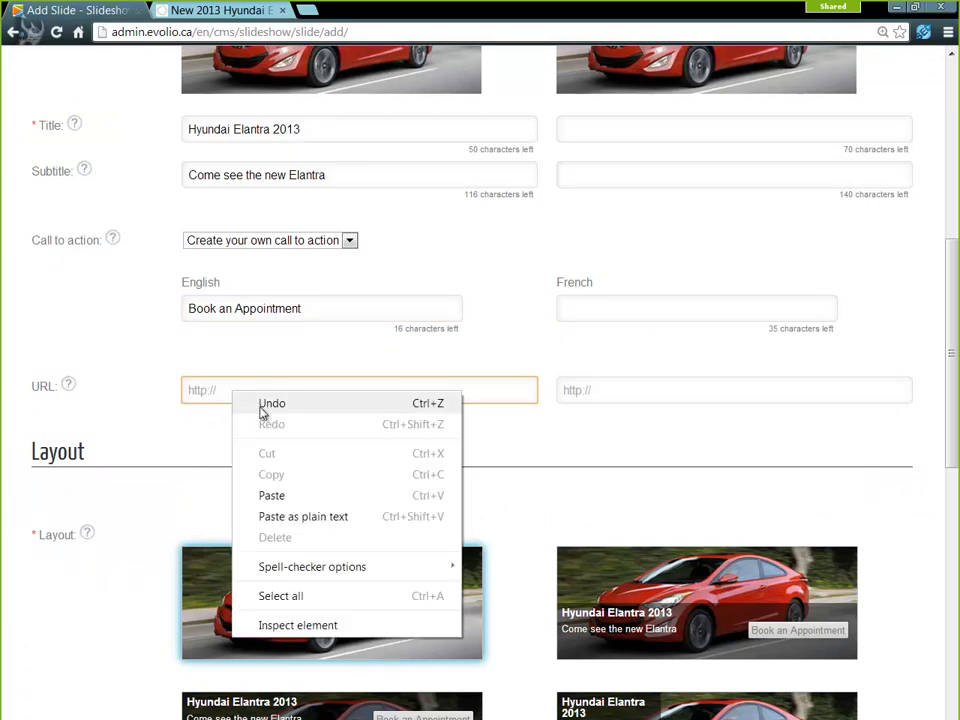
left_click(272, 496)
left_click(287, 458)
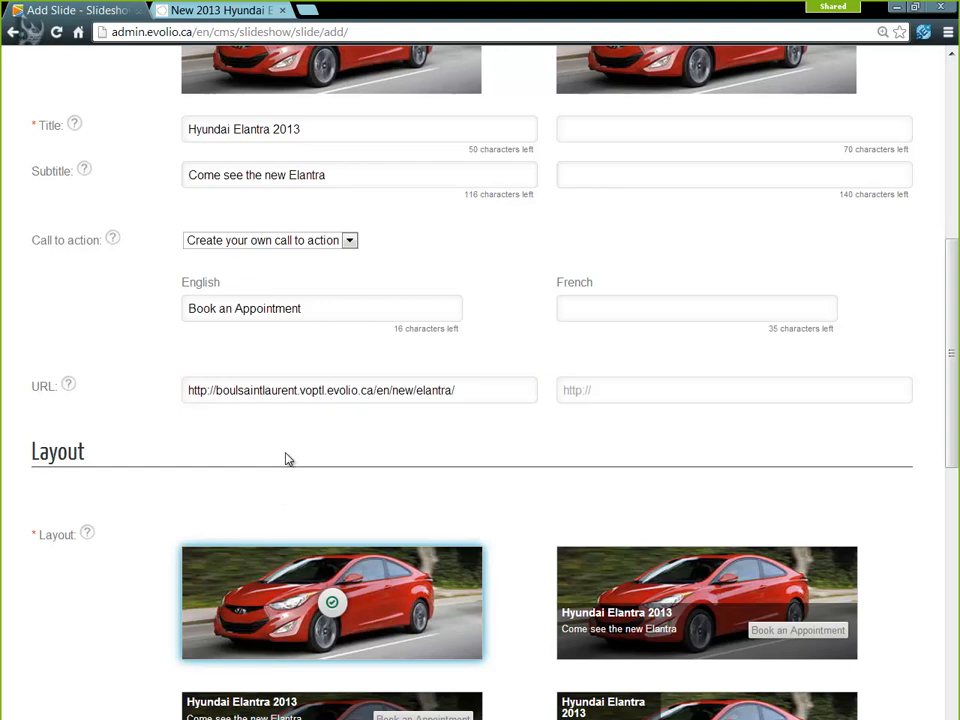
Choose the slide layout that places the text and call to action in a vertical band over the car's rear
scroll(287, 458, "down", 3)
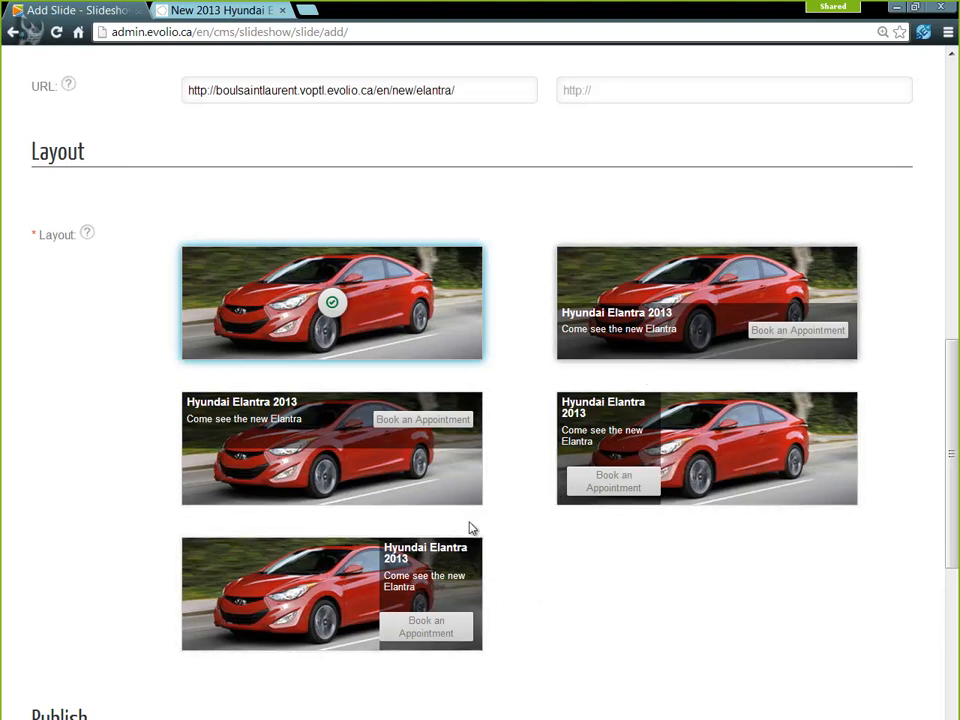
left_click(392, 582)
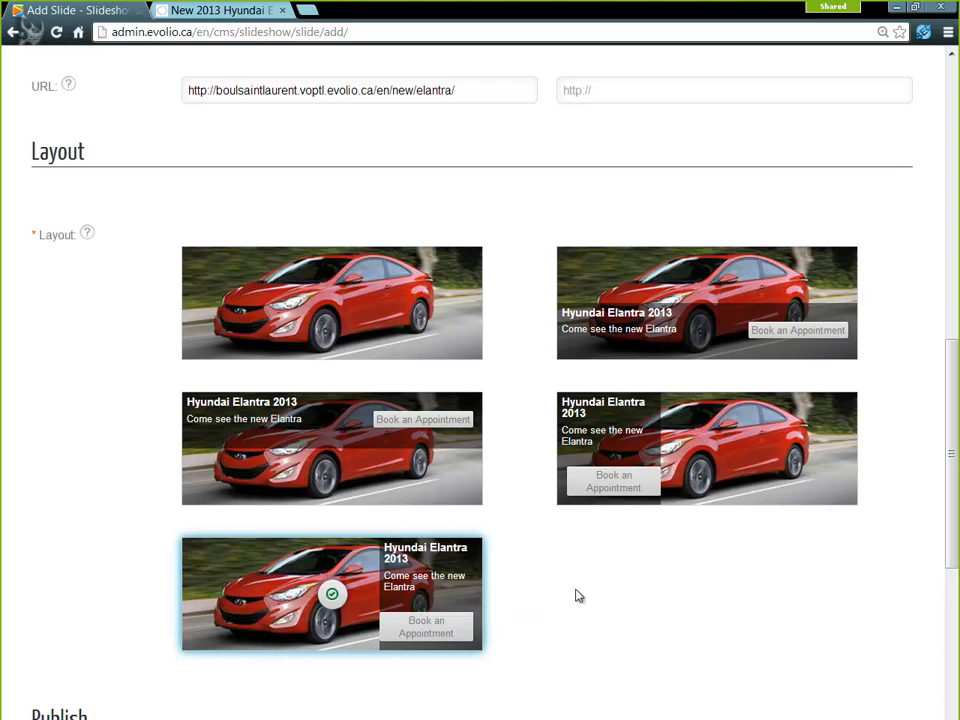
Set the slide's publishing date to 10/01/2013 at 09:00 am
scroll(577, 596, "down", 4)
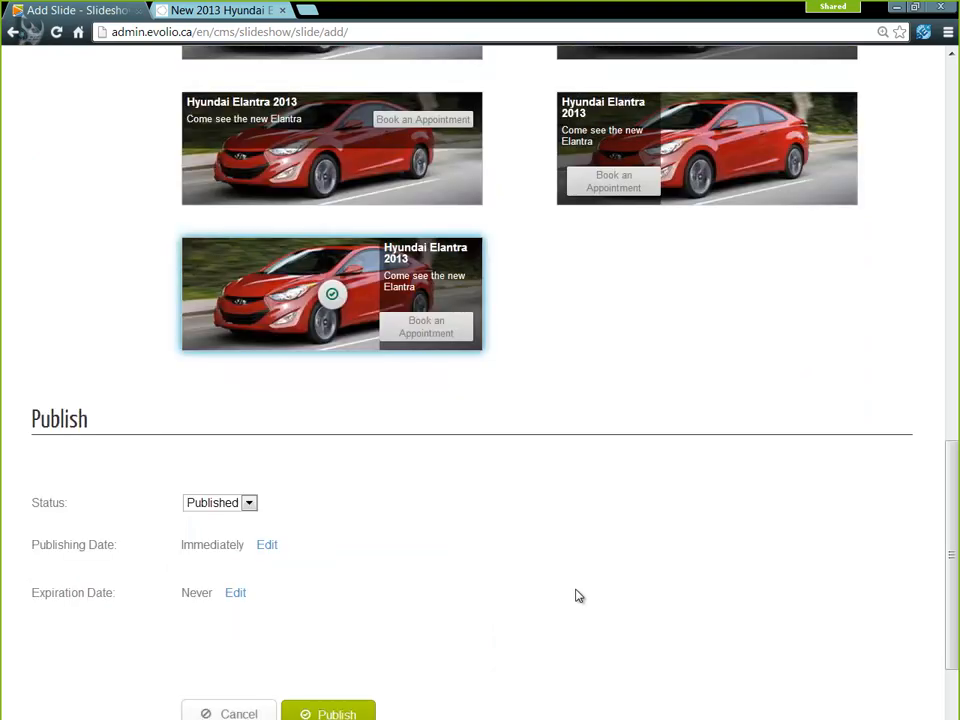
scroll(576, 595, "down", 1)
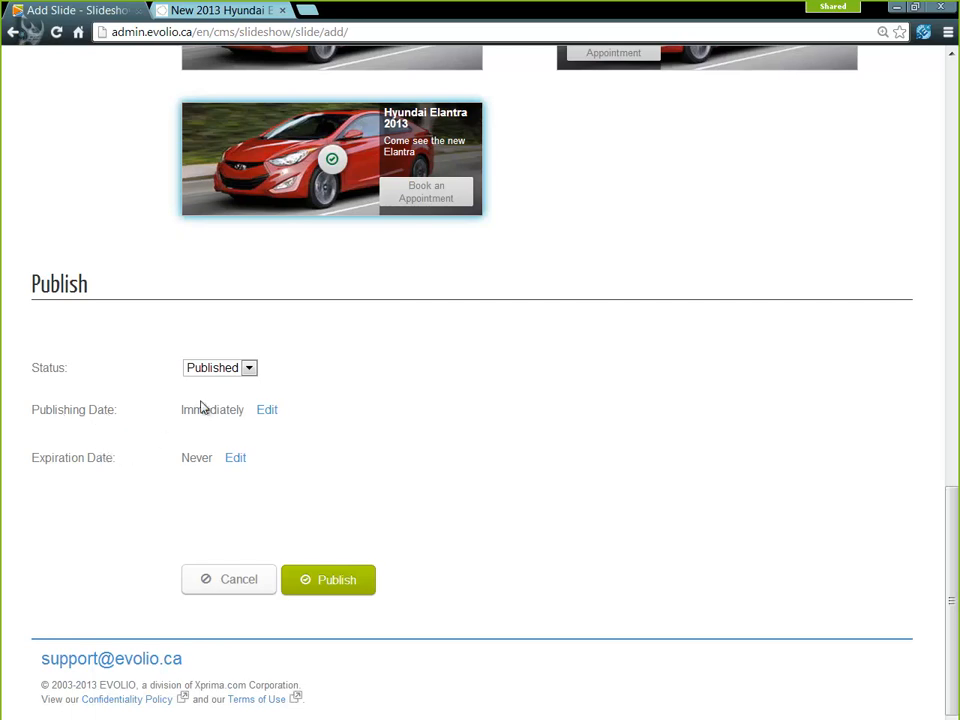
left_click(267, 411)
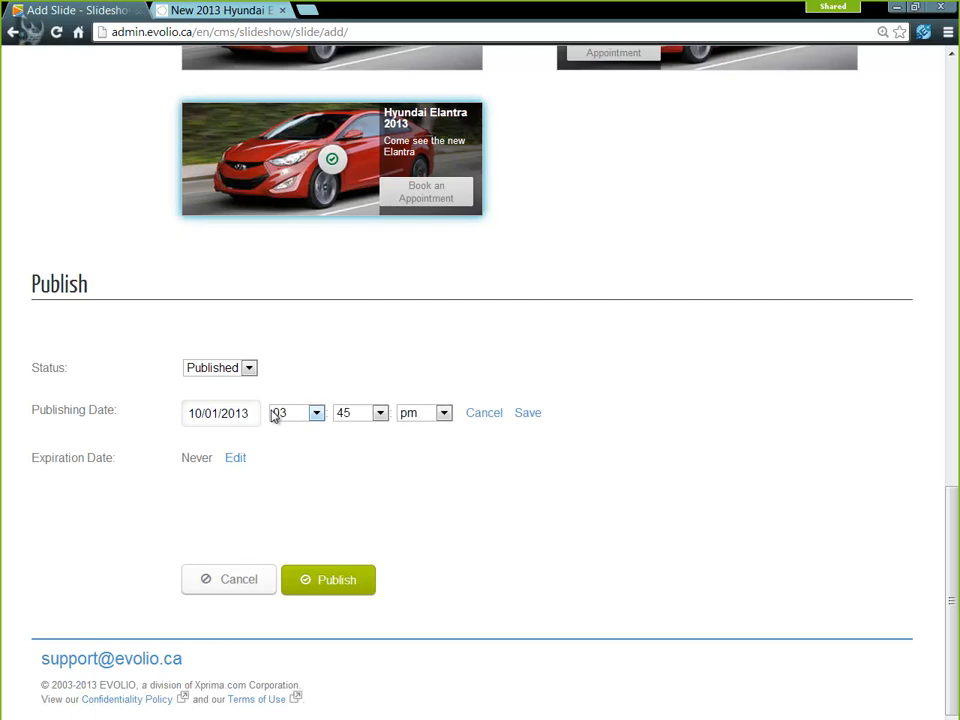
left_click(227, 413)
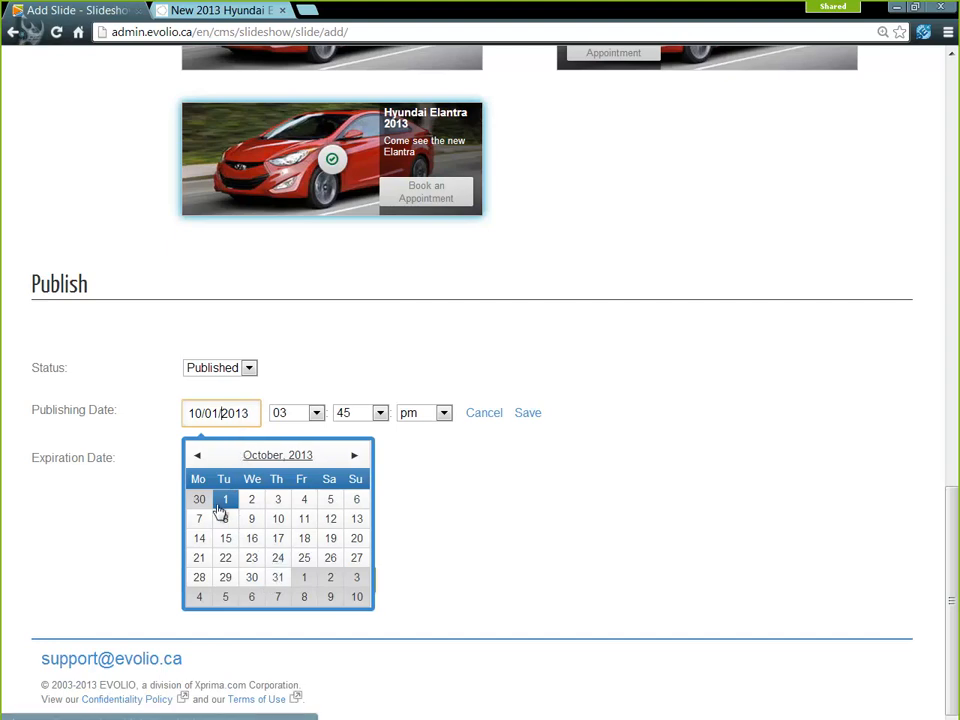
left_click(316, 413)
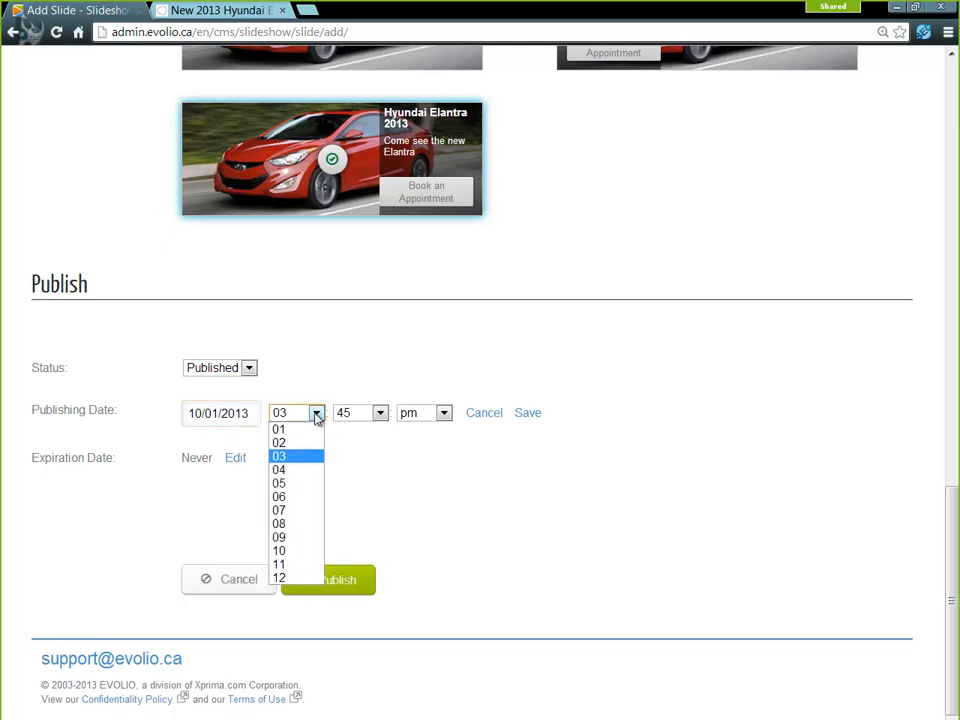
left_click(298, 537)
left_click(365, 421)
scroll(377, 445, "up", 9)
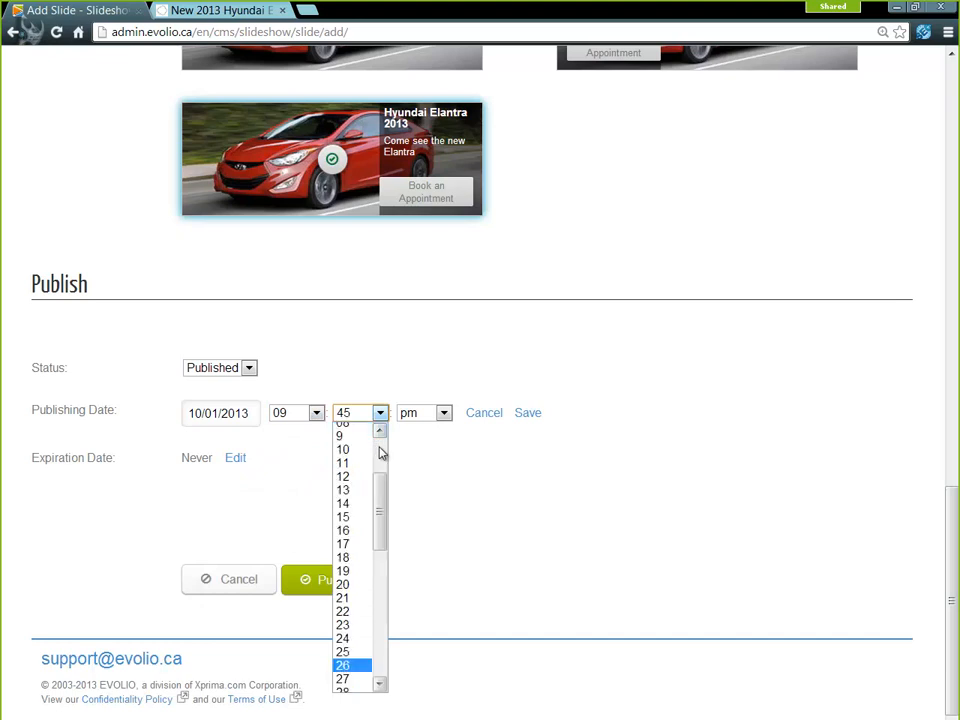
left_click(364, 430)
left_click(432, 415)
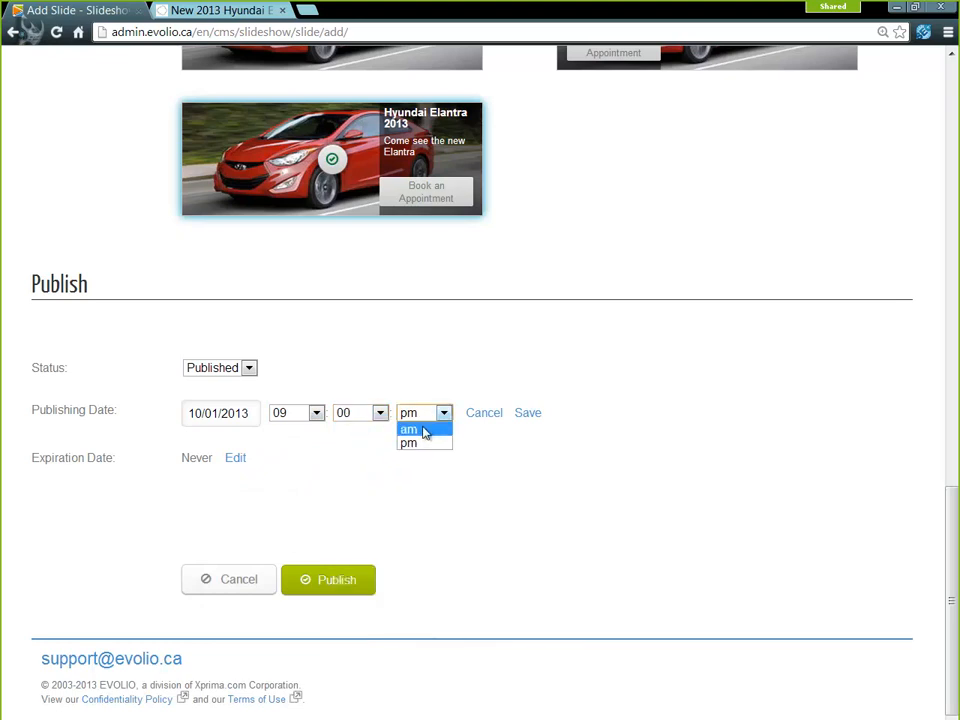
left_click(424, 430)
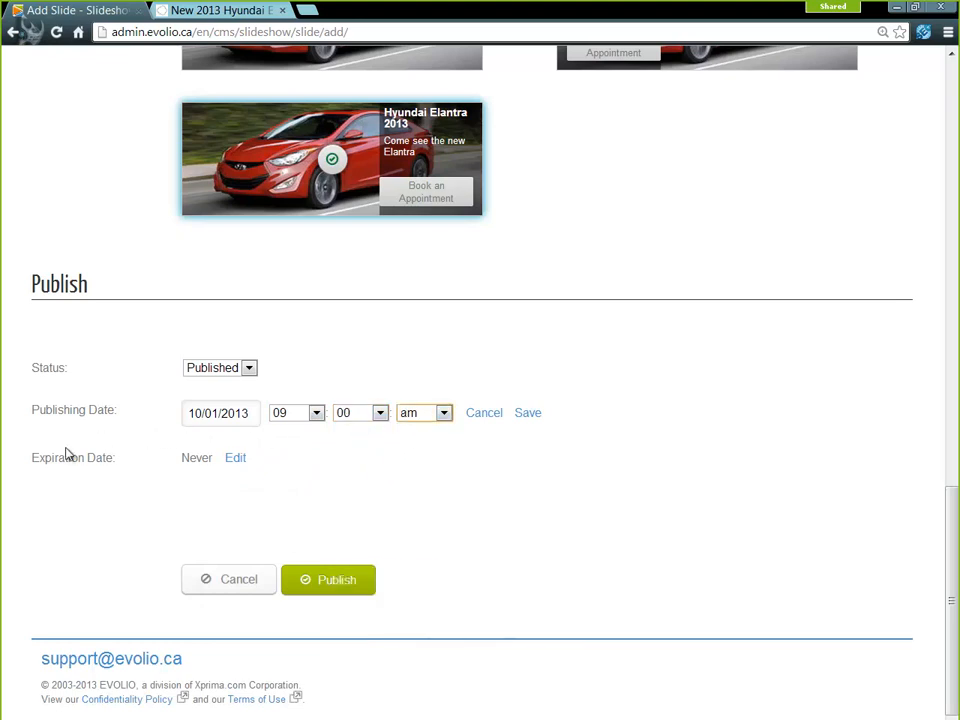
Set the slide's expiration date to 10/31/2013 at 09:00 pm
left_click(236, 460)
left_click(235, 460)
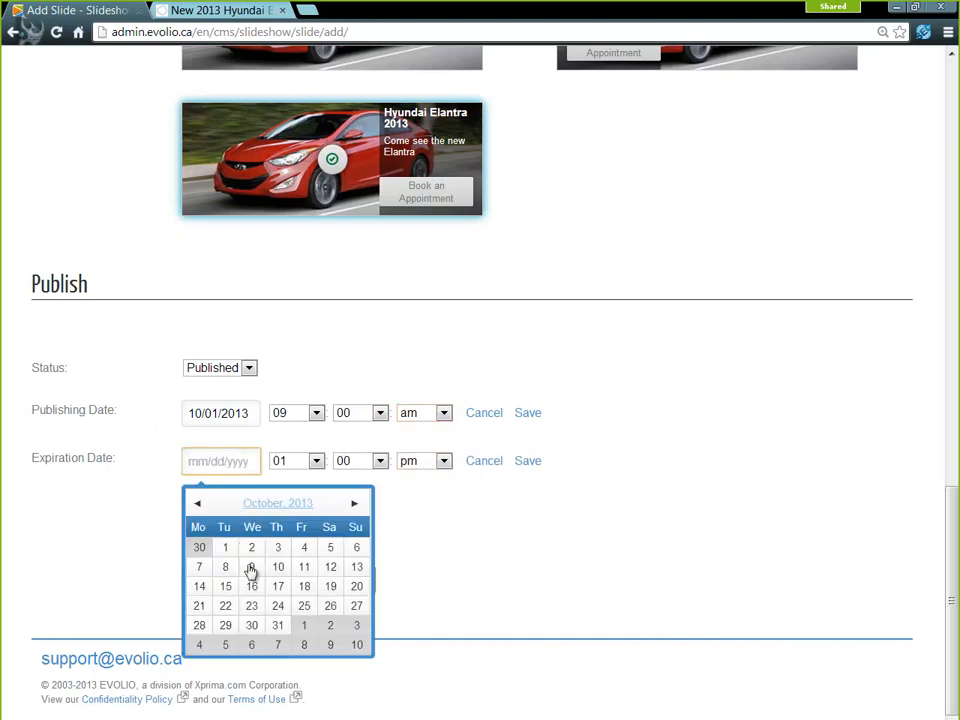
left_click(278, 625)
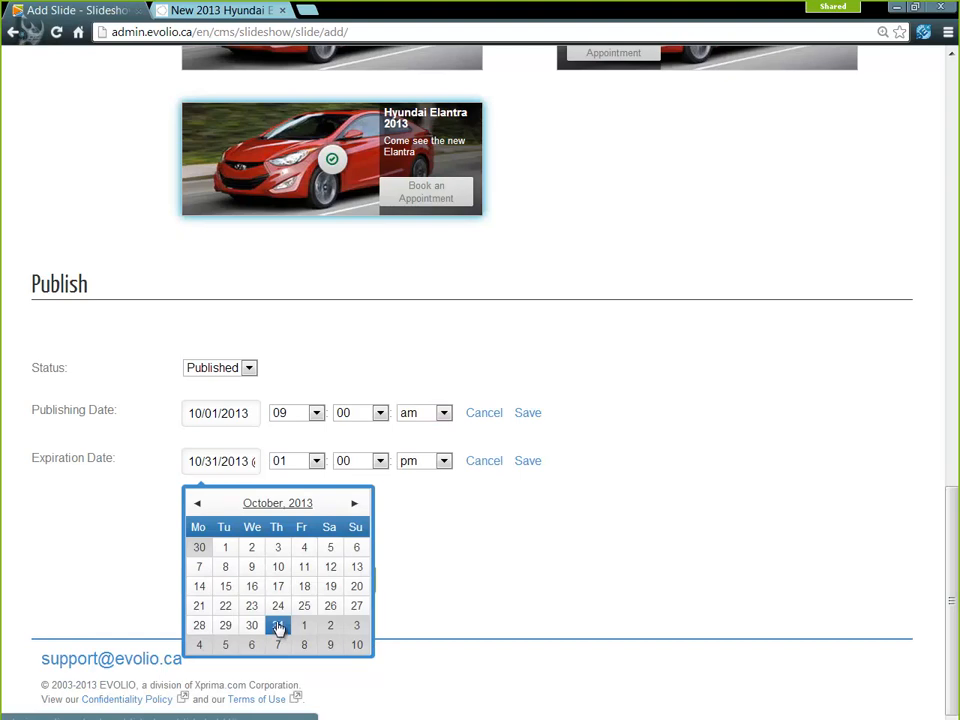
left_click(318, 464)
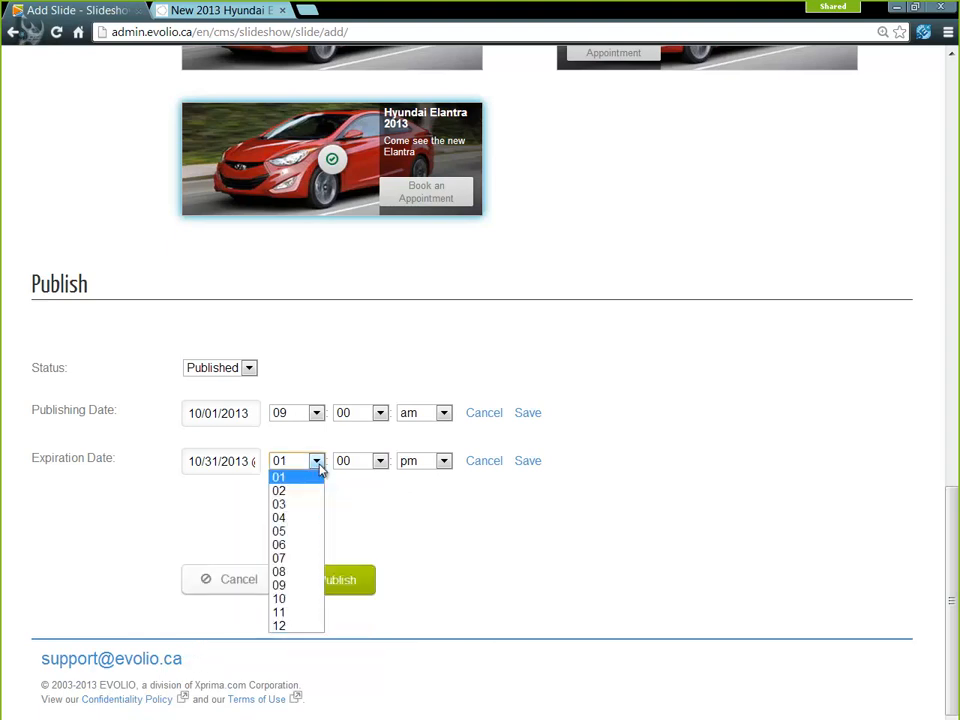
left_click(300, 585)
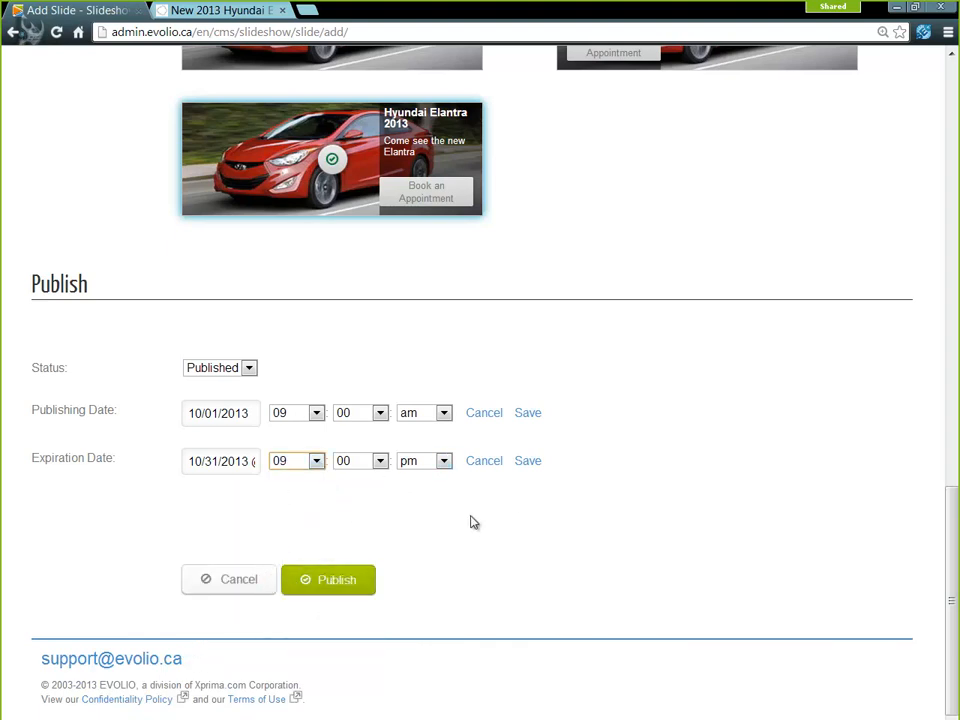
Publish the Hyundai Elantra 2013 slide and dismiss the notification
left_click(316, 578)
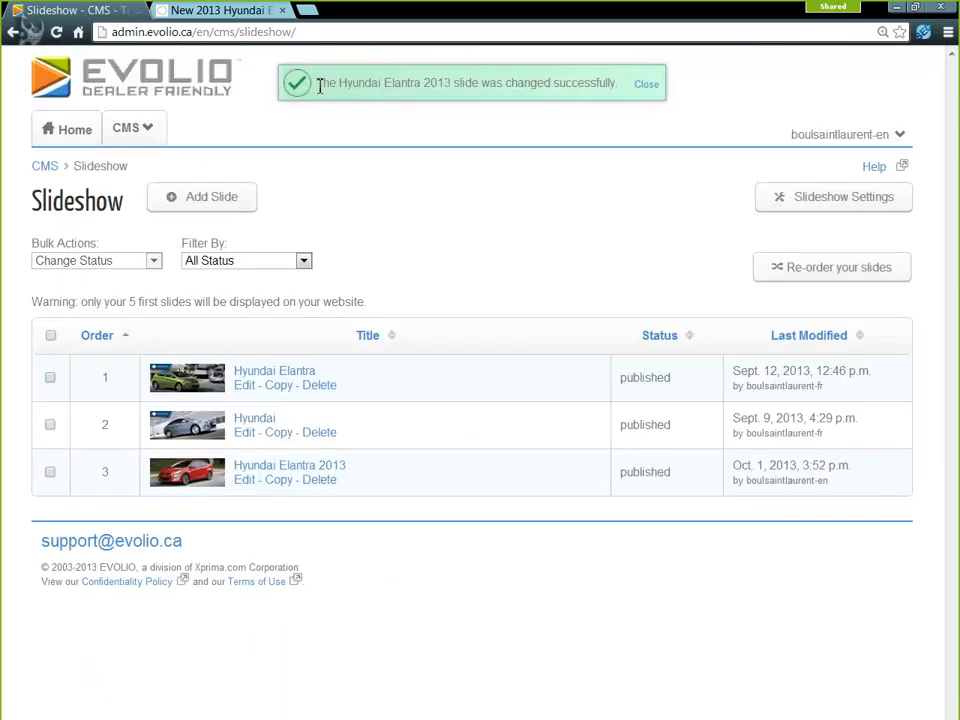
left_click_drag(318, 86, 619, 88)
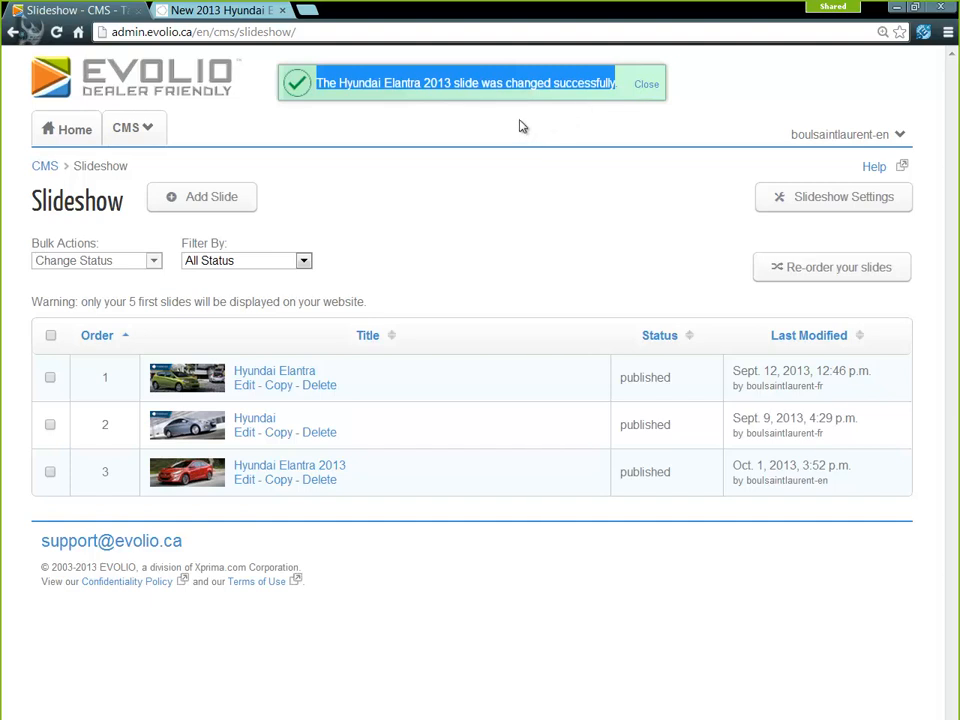
left_click(648, 86)
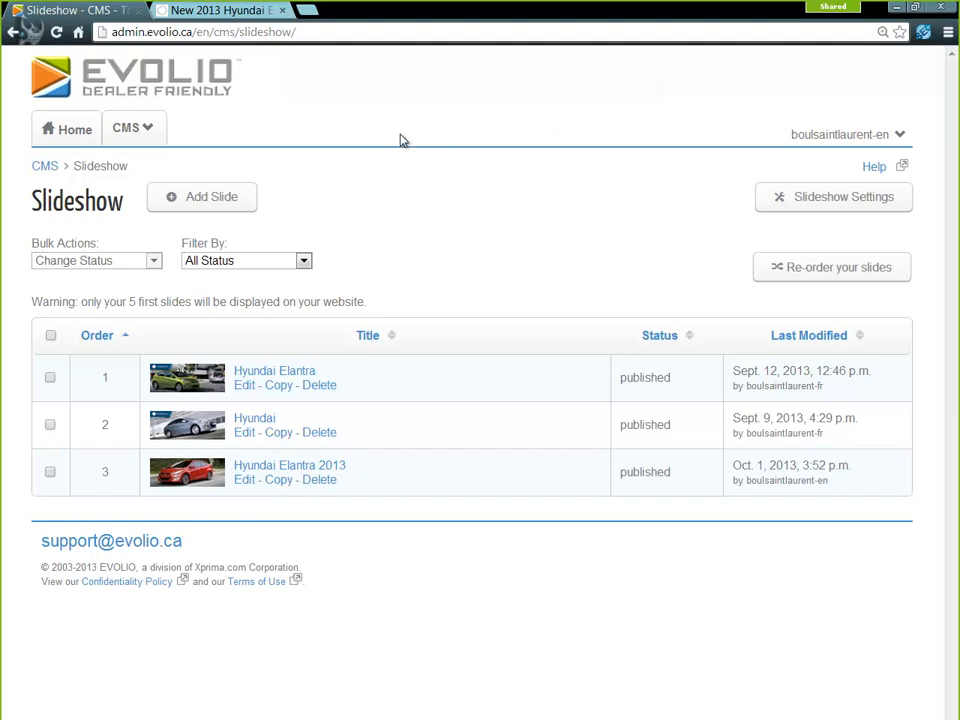
Switch to the PTL Boul Saint-Laurent website, open its homepage, and look through the slideshow's slides, including the new Elantra one
left_click(214, 12)
left_click(54, 209)
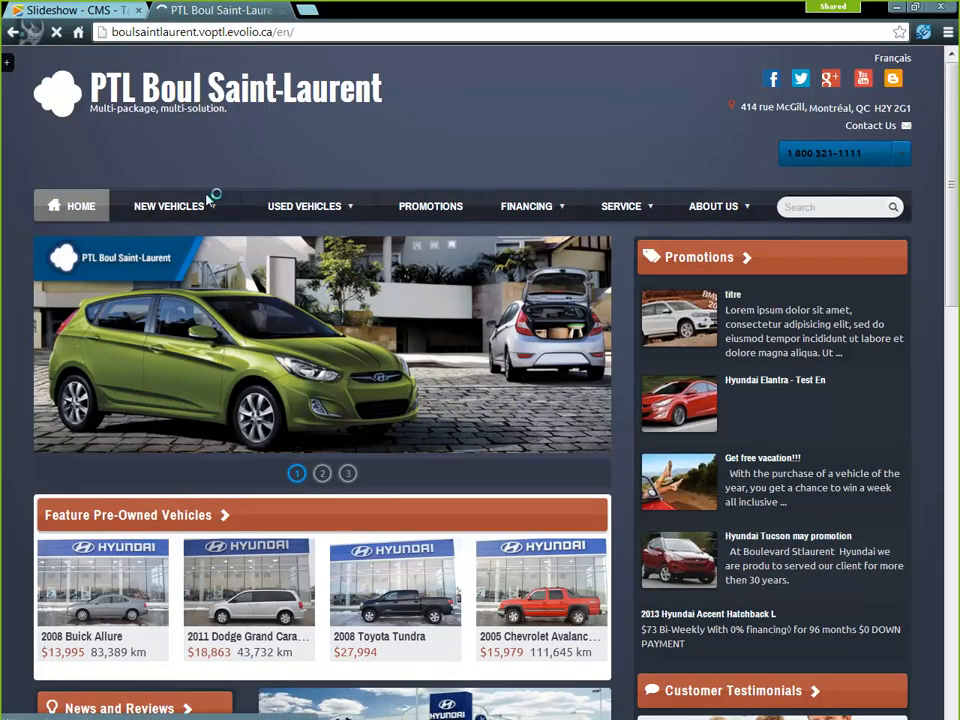
left_click(348, 474)
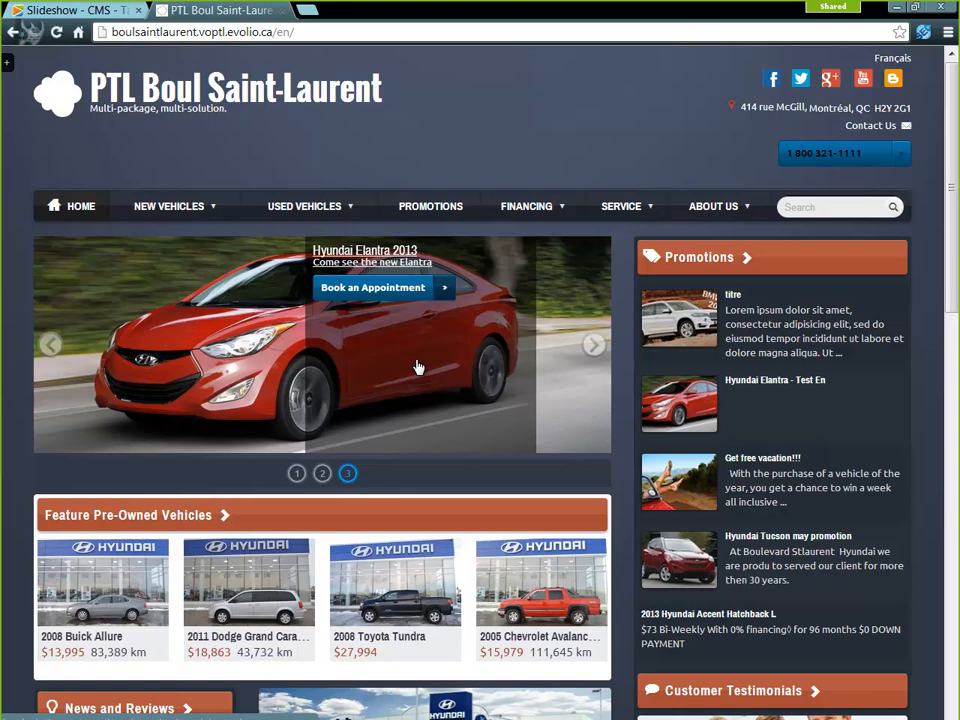
left_click(297, 474)
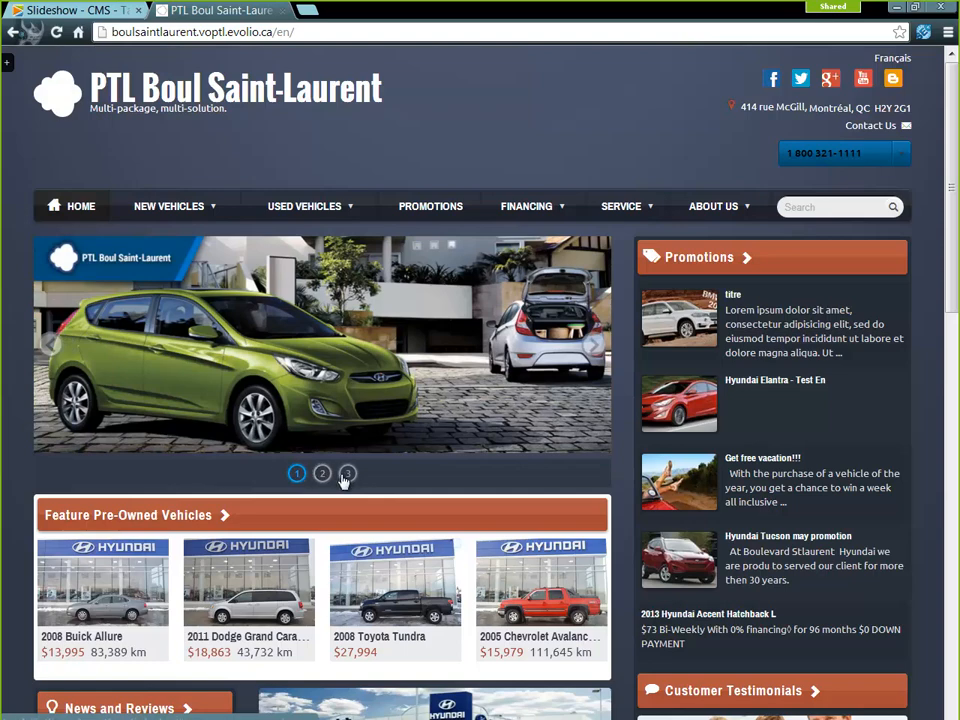
left_click(322, 476)
left_click(348, 477)
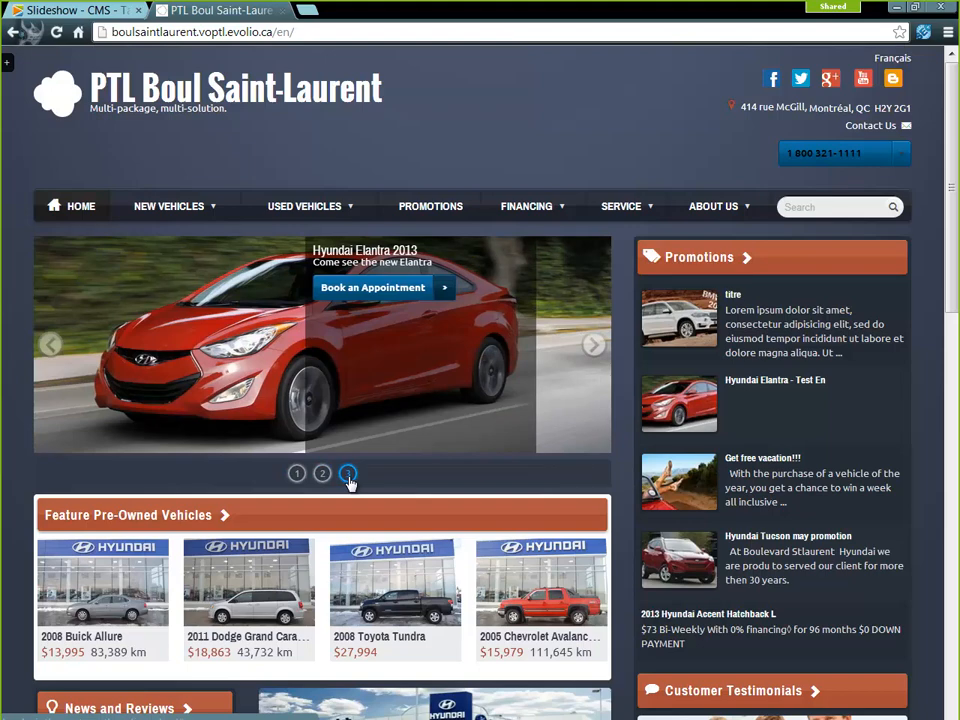
Back in the Evolio CMS, reorder the slides to Hyundai Elantra 2013, Hyundai, Hyundai Elantra, and save the order
left_click(76, 11)
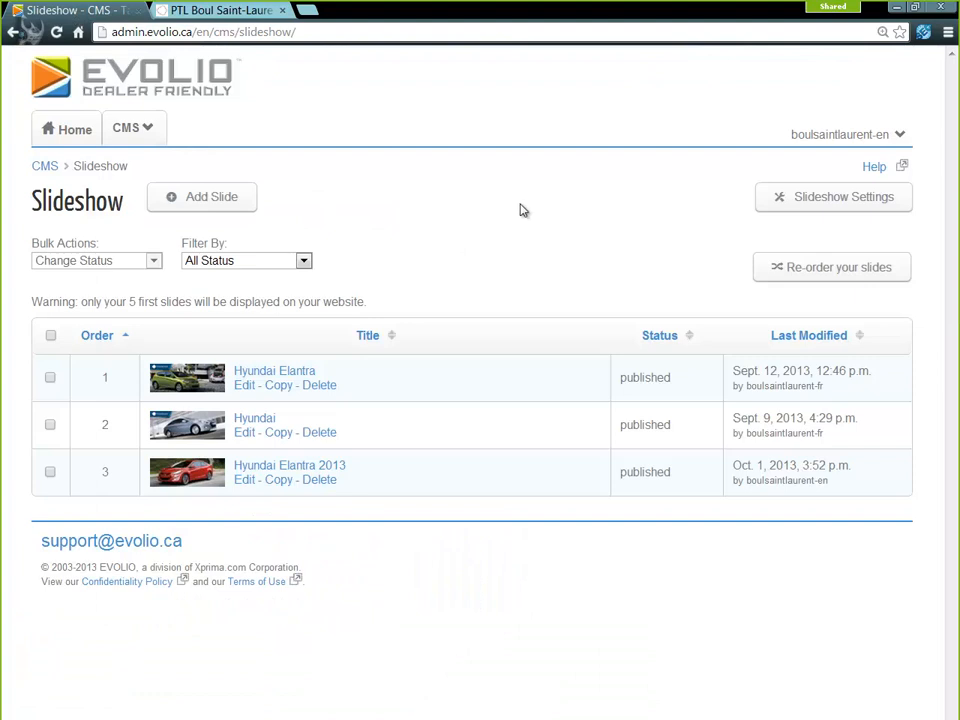
left_click(822, 268)
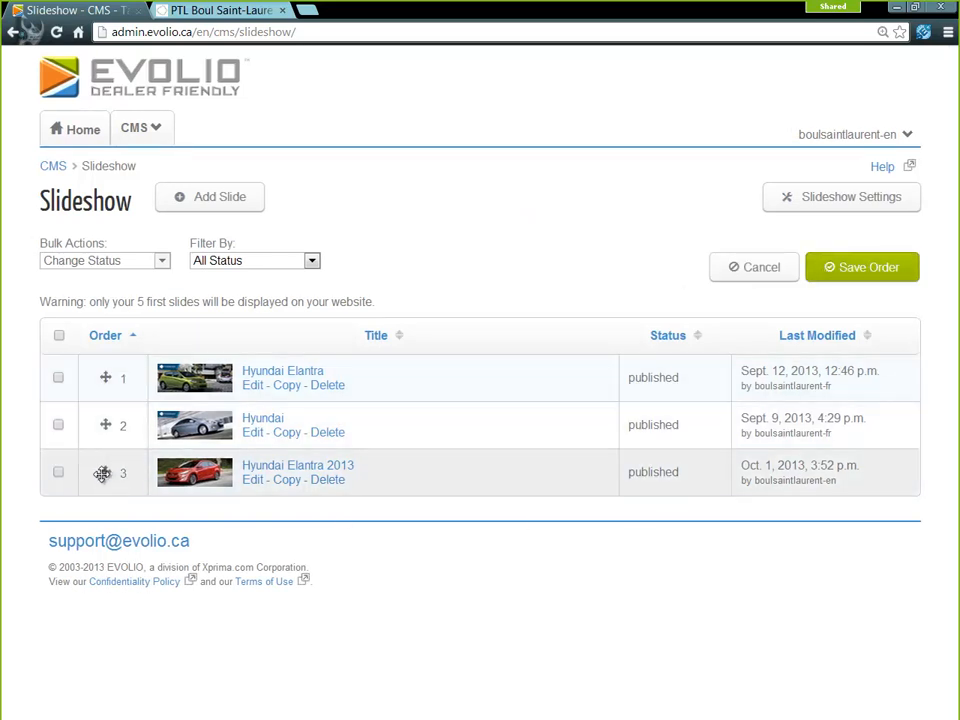
left_click_drag(103, 473, 97, 374)
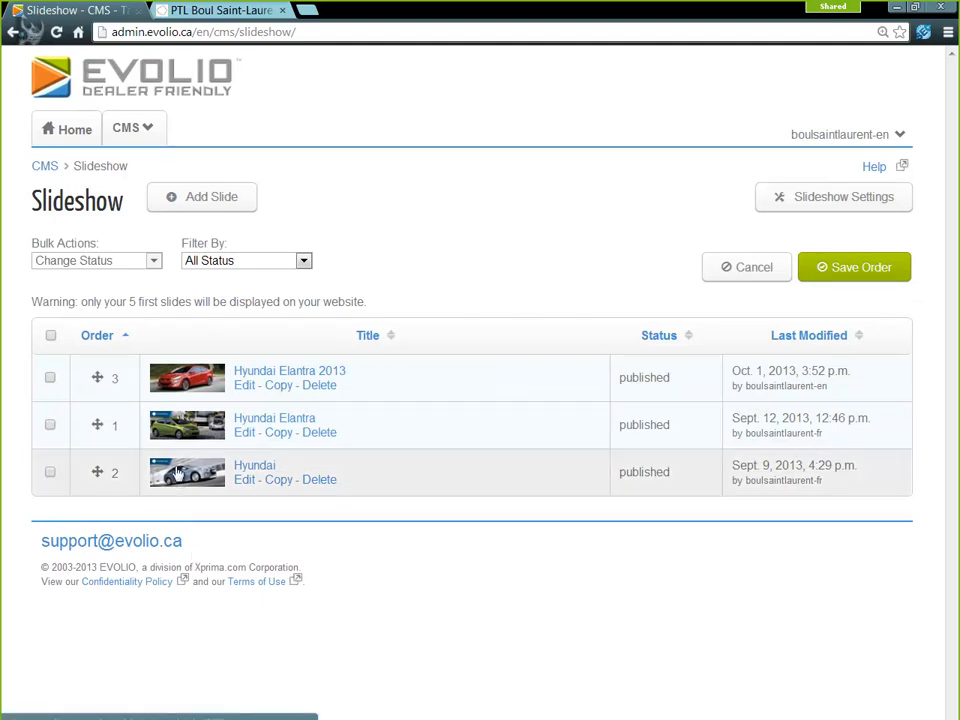
left_click_drag(101, 471, 95, 436)
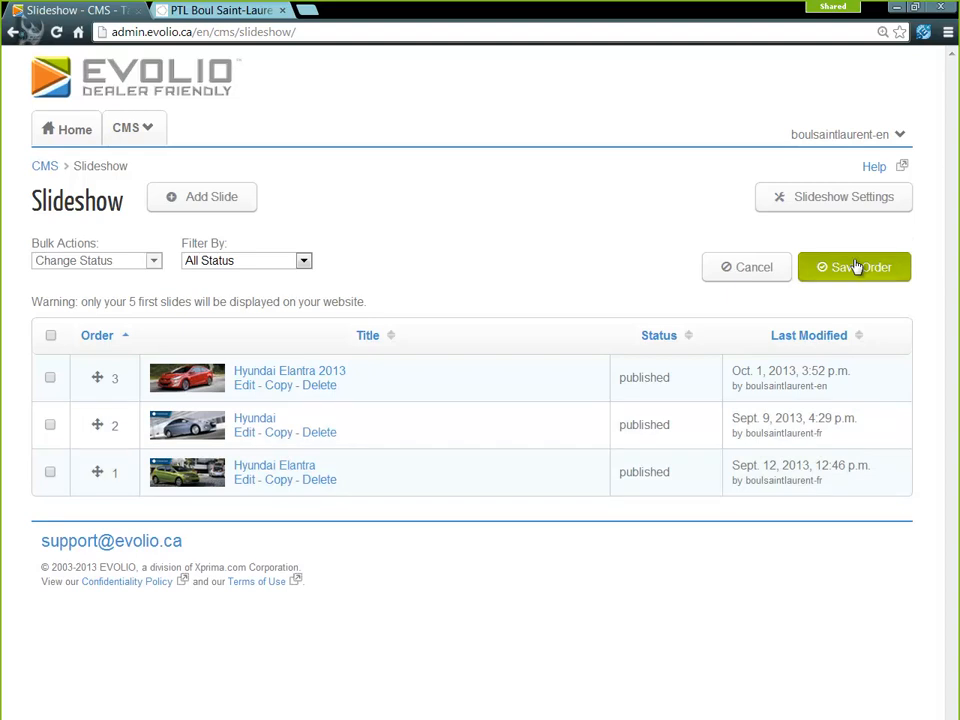
left_click(855, 267)
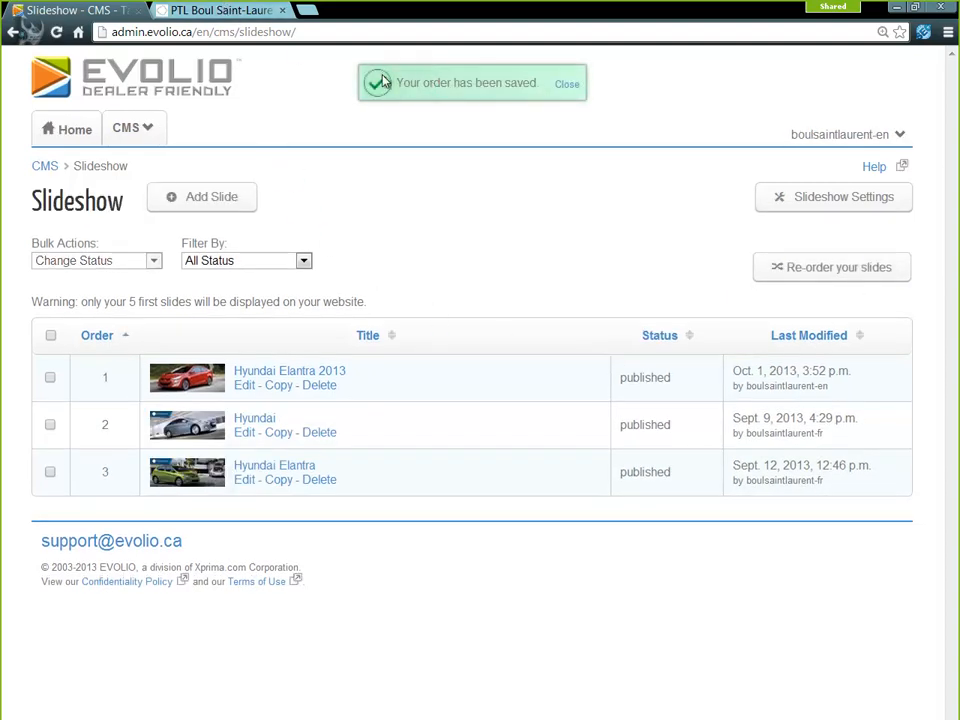
left_click(567, 86)
Check the slide order on the reloaded PTL Boul Saint-Laurent homepage, and return to the Evolio CMS slide list
left_click(230, 12)
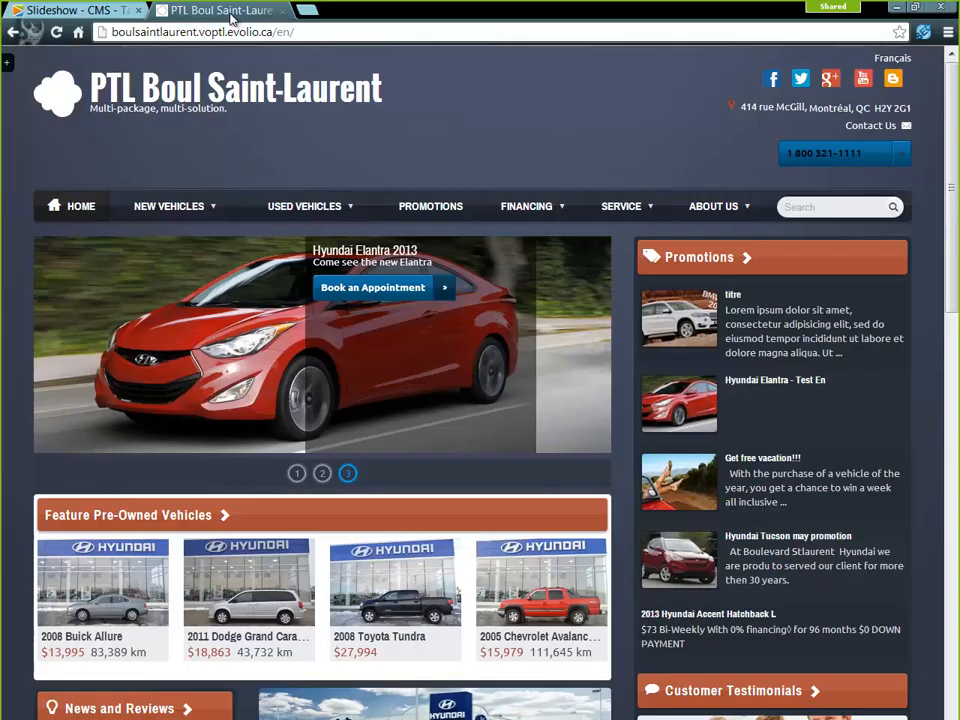
left_click(70, 214)
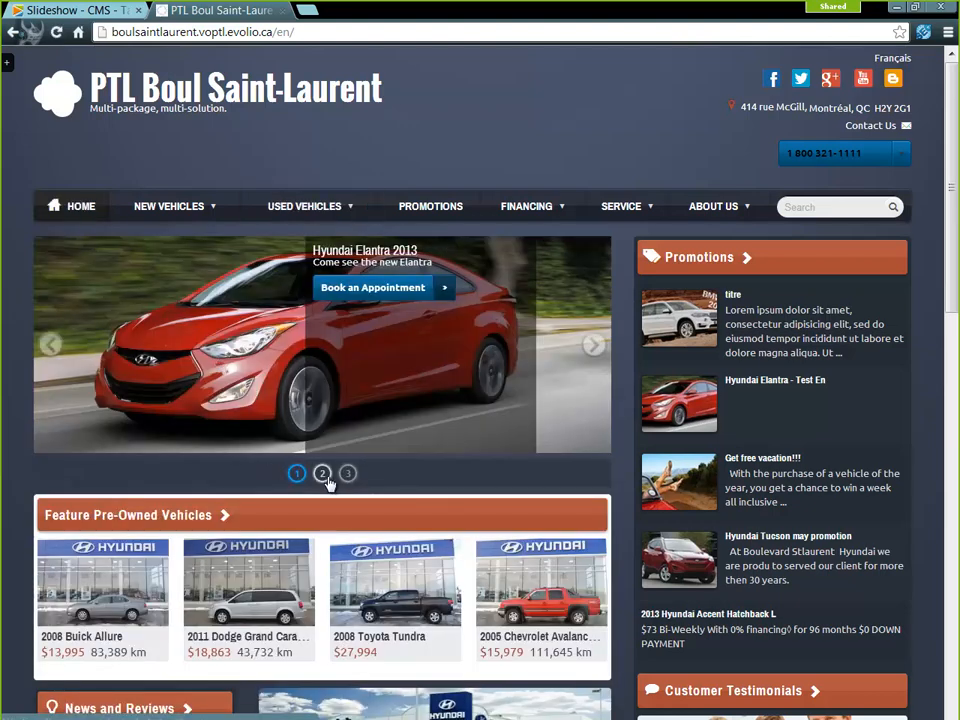
left_click(322, 475)
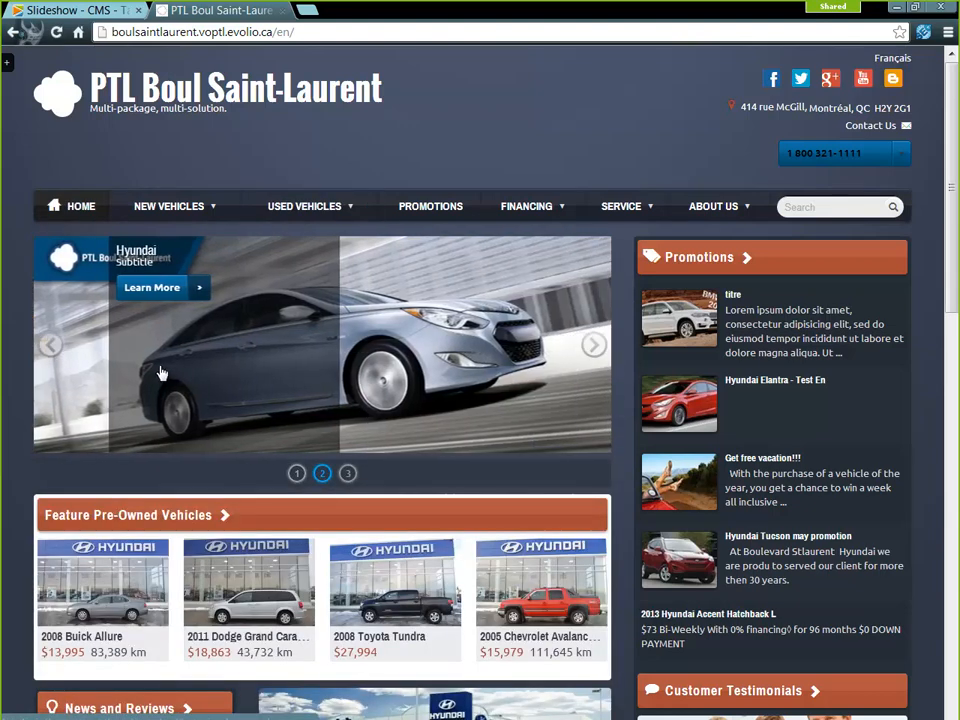
left_click(348, 474)
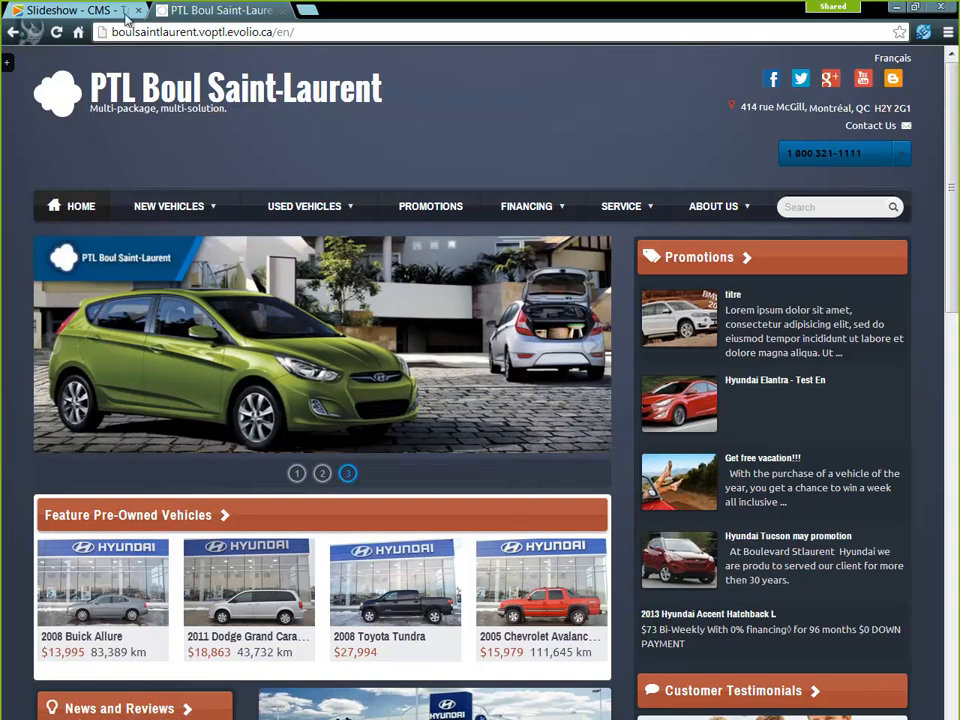
left_click(70, 10)
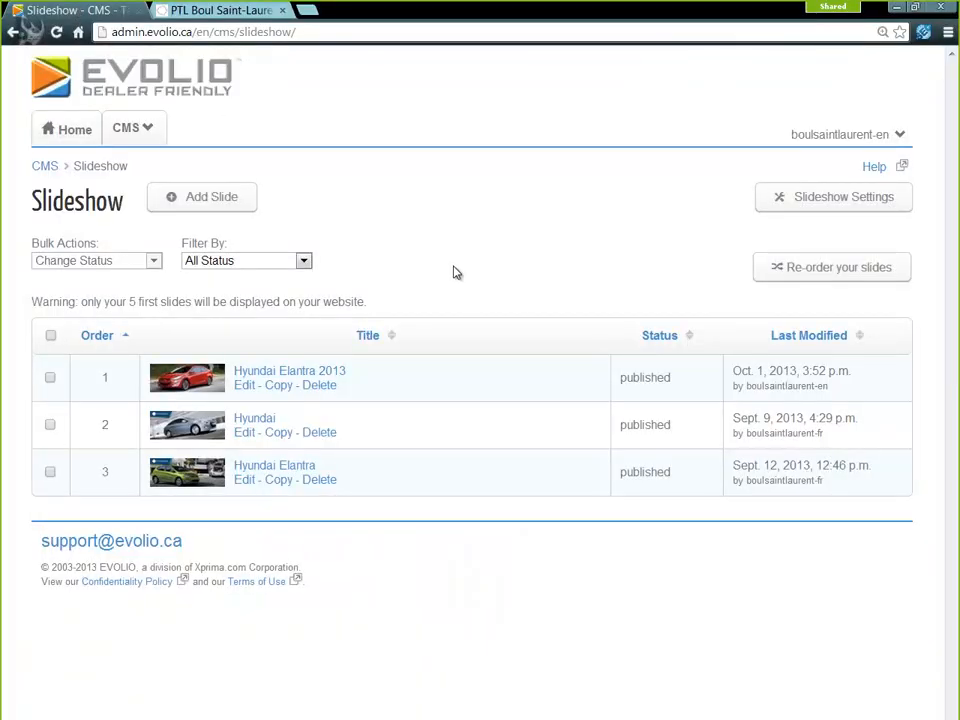